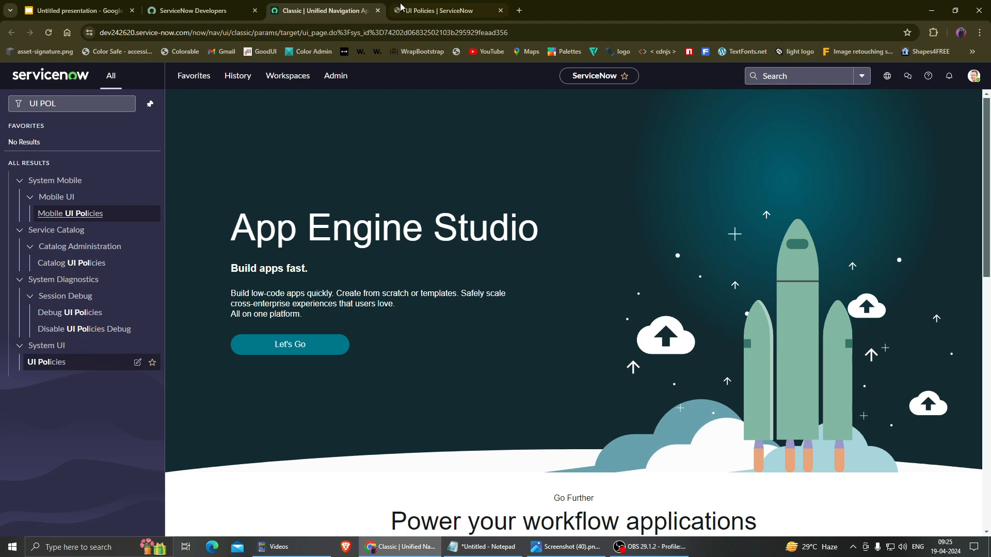
Step: Look through the list of all UI policies in the instance
{"action": "left_click", "coordinate": [423, 10]}
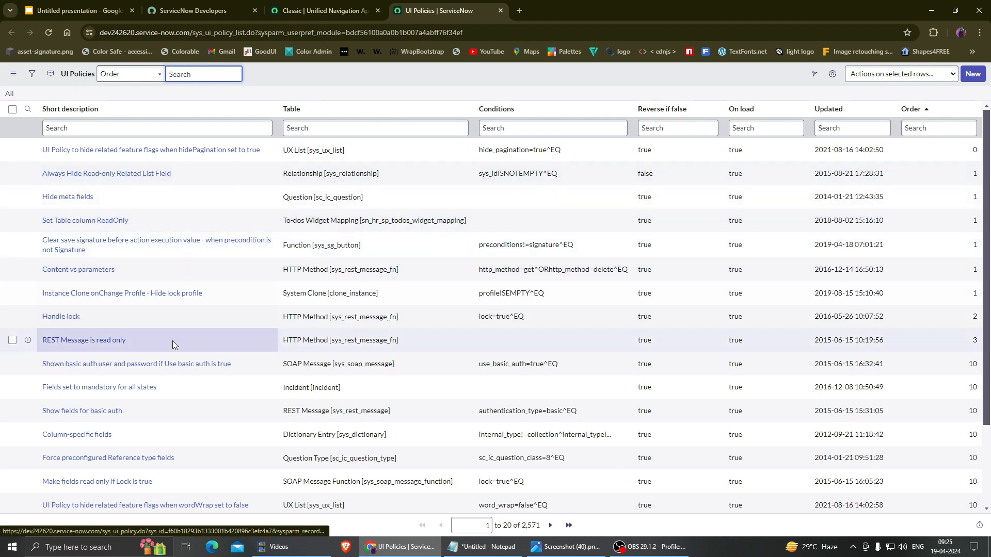
{"action": "scroll", "coordinate": [477, 328], "scroll_direction": "down", "scroll_amount": 2}
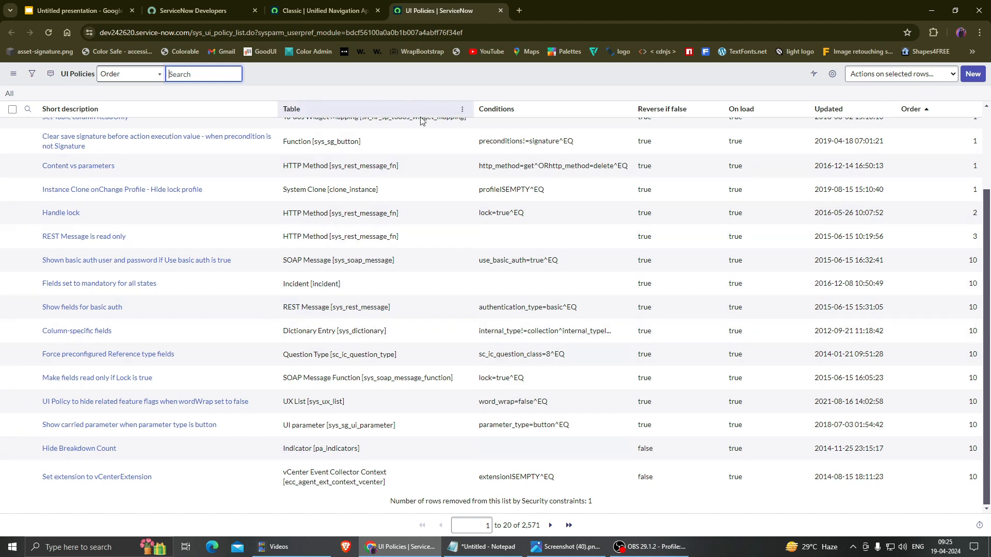
Step: Filter the application navigator for INCIDENT and open the Create New incident form in a new browser tab
{"action": "left_click", "coordinate": [332, 4]}
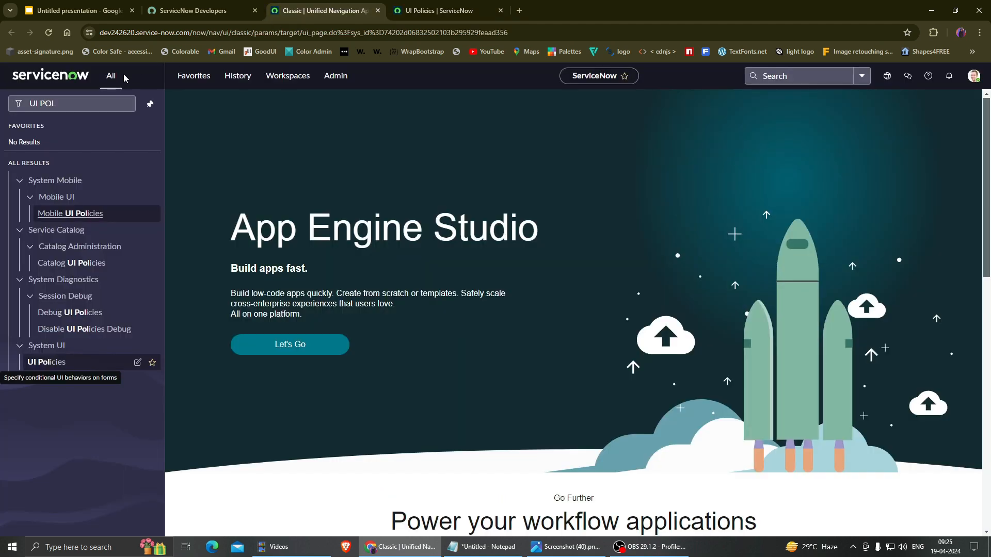
{"action": "left_click", "coordinate": [61, 105]}
{"action": "left_click_drag", "start_coordinate": [60, 105], "coordinate": [31, 105]}
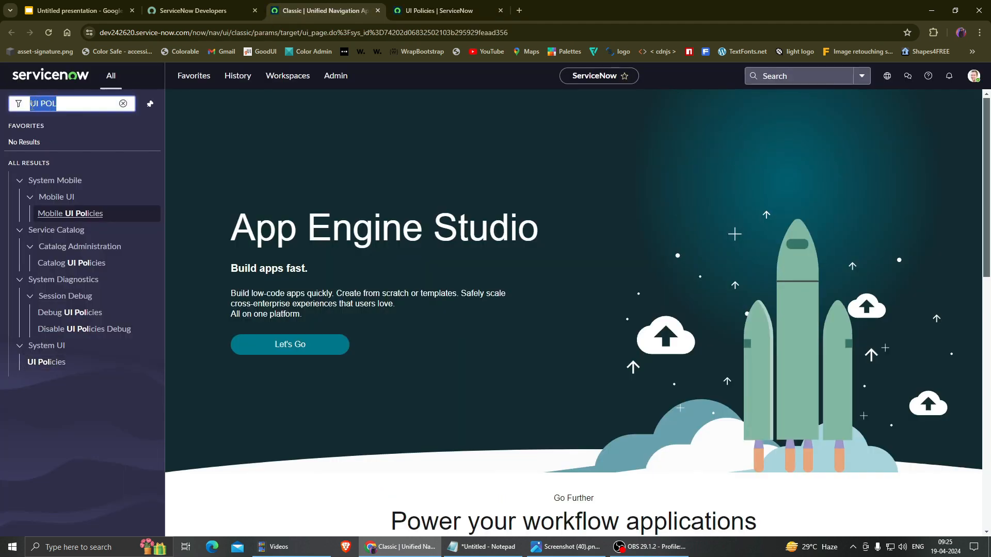
{"action": "type", "text": "INC"}
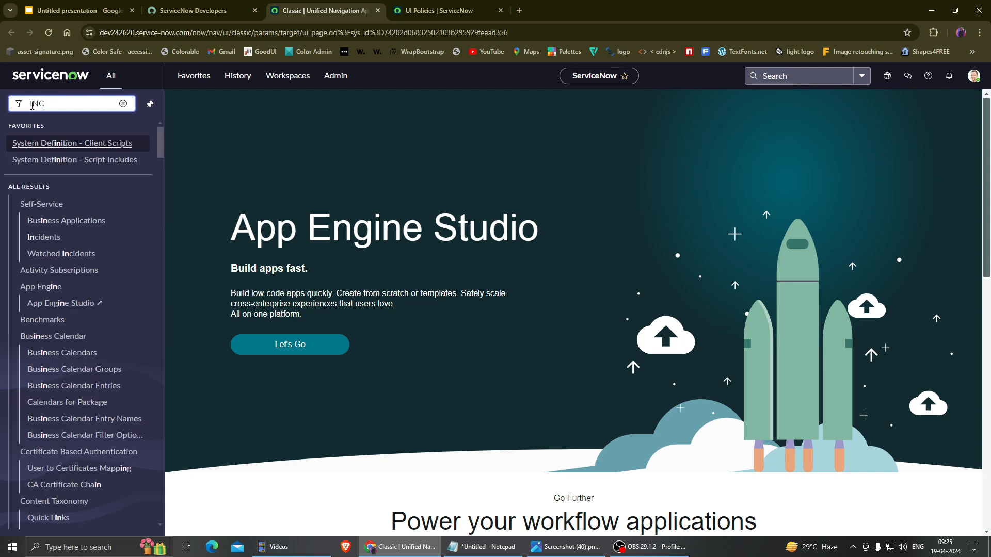
{"action": "type", "text": "IDENT"}
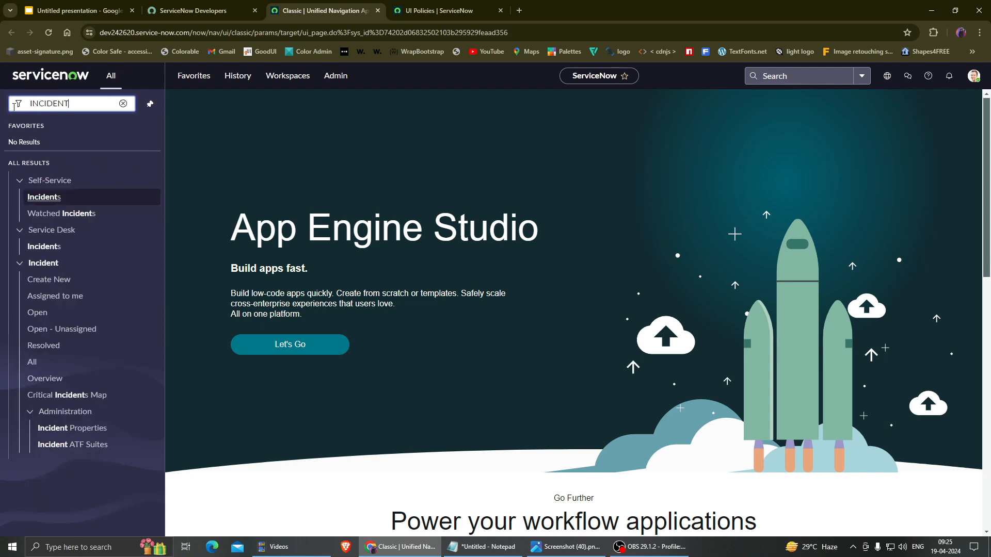
{"action": "right_click", "coordinate": [56, 285]}
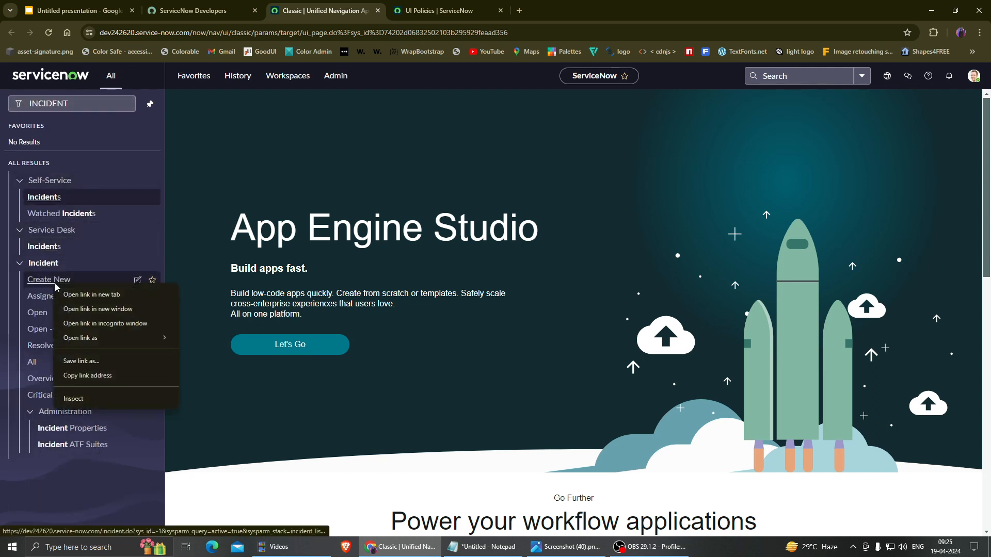
{"action": "left_click", "coordinate": [73, 294]}
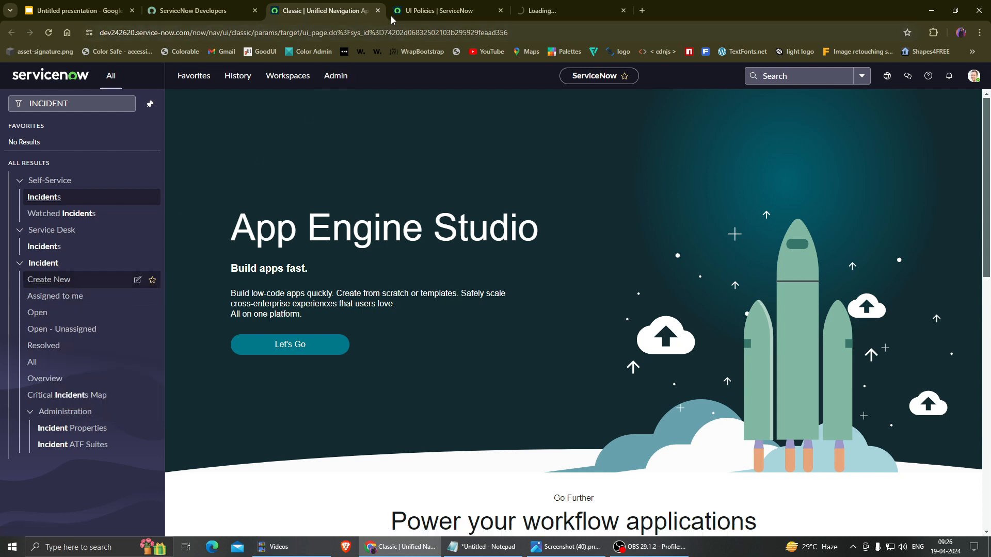
{"action": "left_click", "coordinate": [577, 4]}
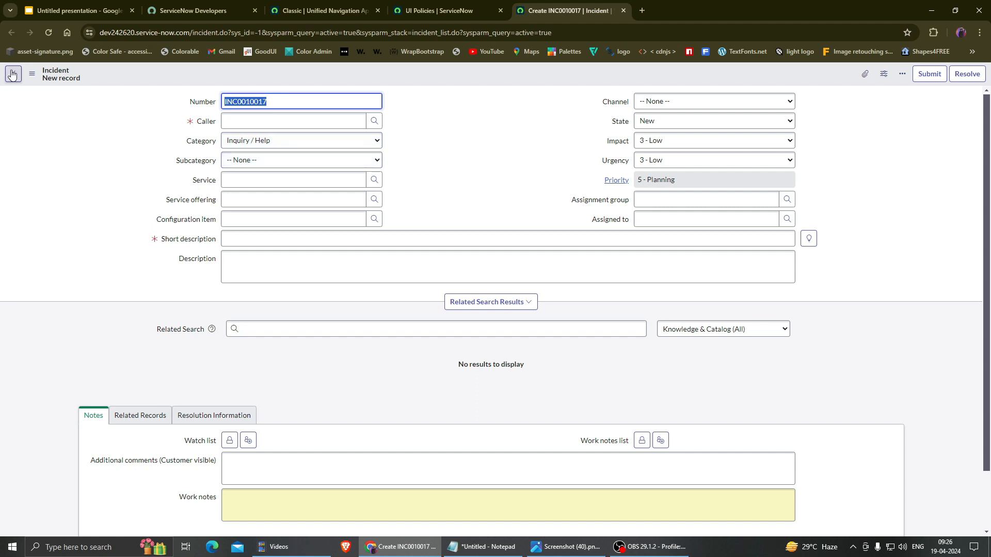
Step: Open the UI policies configured for the Incident form and start a new UI policy record
{"action": "left_click", "coordinate": [35, 73]}
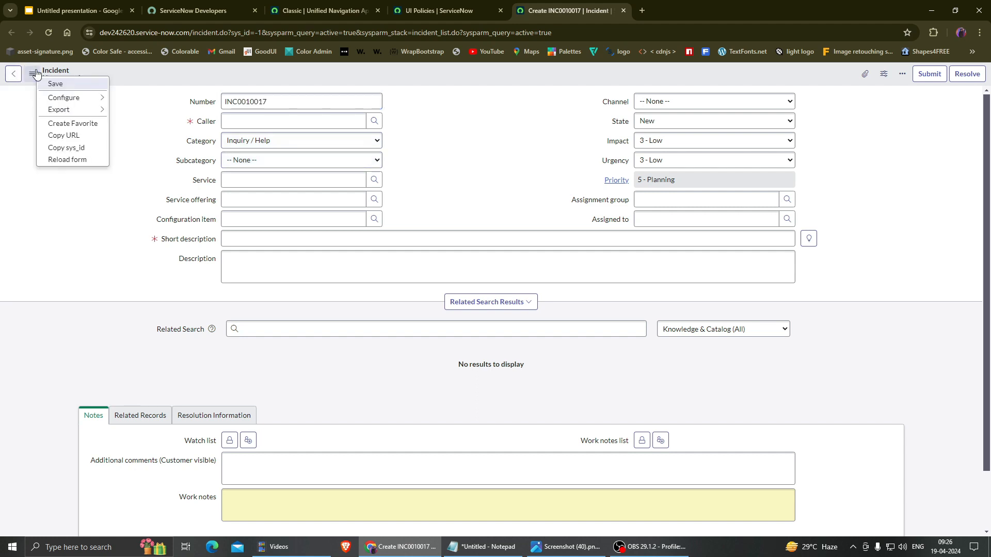
{"action": "mouse_move", "coordinate": [72, 99]}
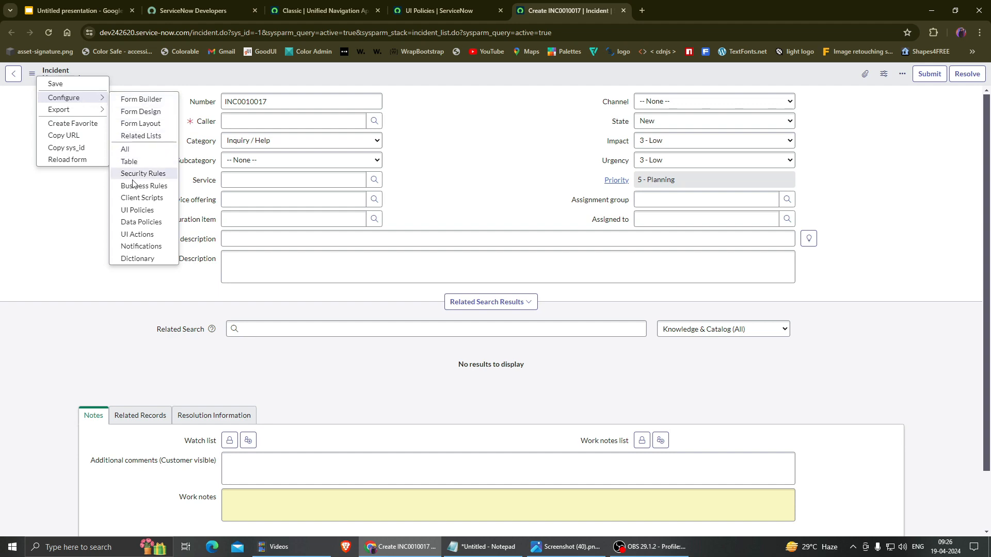
{"action": "left_click", "coordinate": [137, 212]}
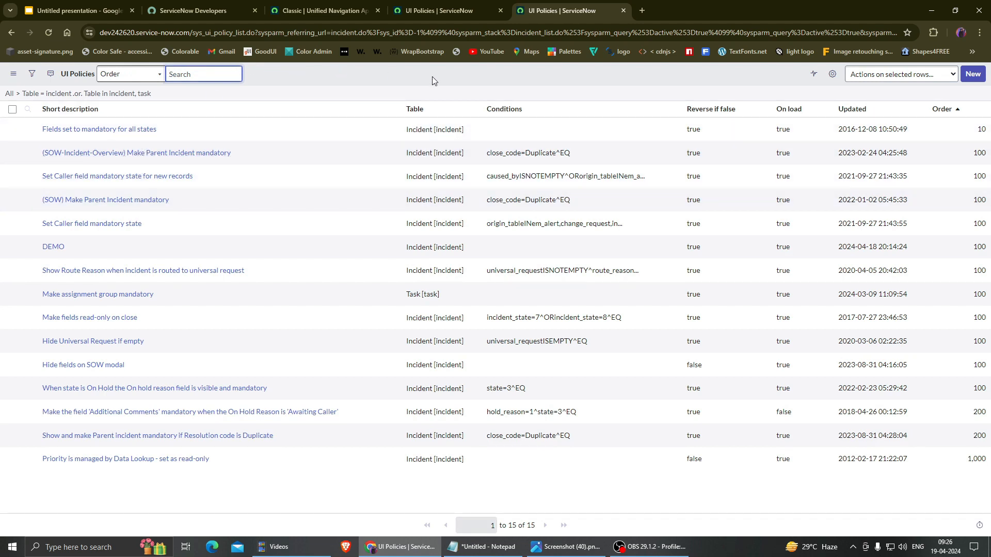
{"action": "left_click", "coordinate": [975, 75]}
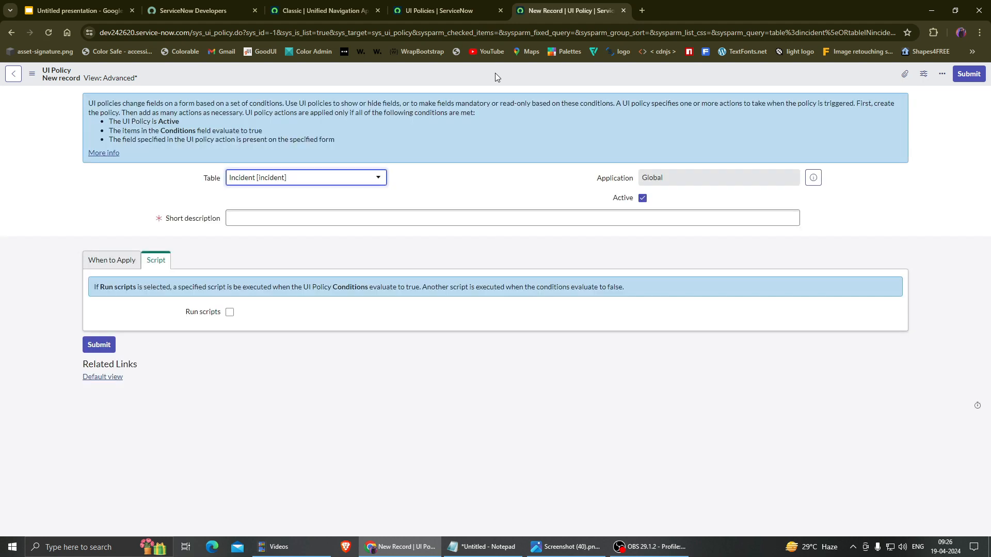
Step: Set the UI policy's short description to "Make Description Field Read Only When Priority is Critical."
{"action": "left_click", "coordinate": [249, 214]}
{"action": "type", "text": "m"}
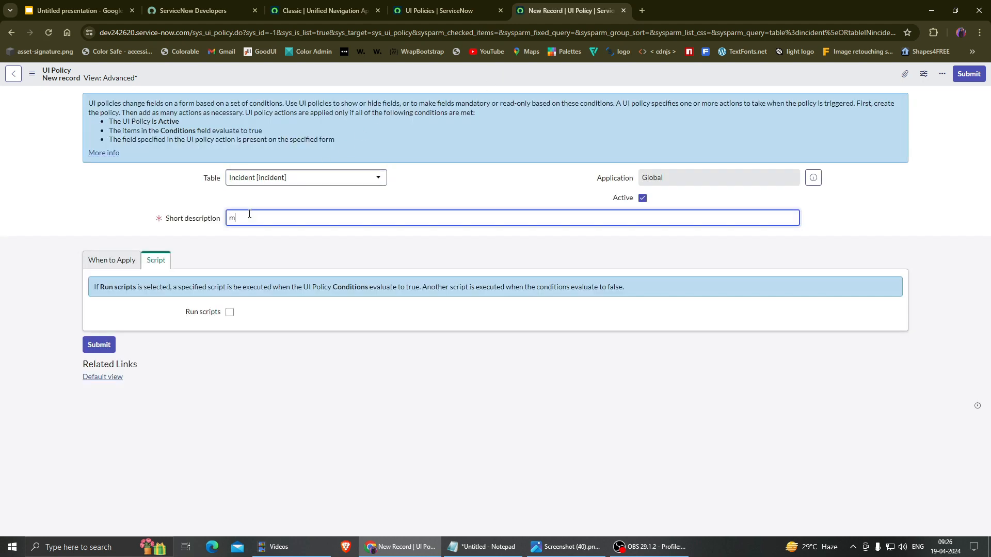
{"action": "type", "text": "A"}
{"action": "key", "text": "BackSpace"}
{"action": "key", "text": "BackSpace"}
{"action": "key", "text": "BackSpace"}
{"action": "type", "text": "Make Description Read Only When pRIORITY"}
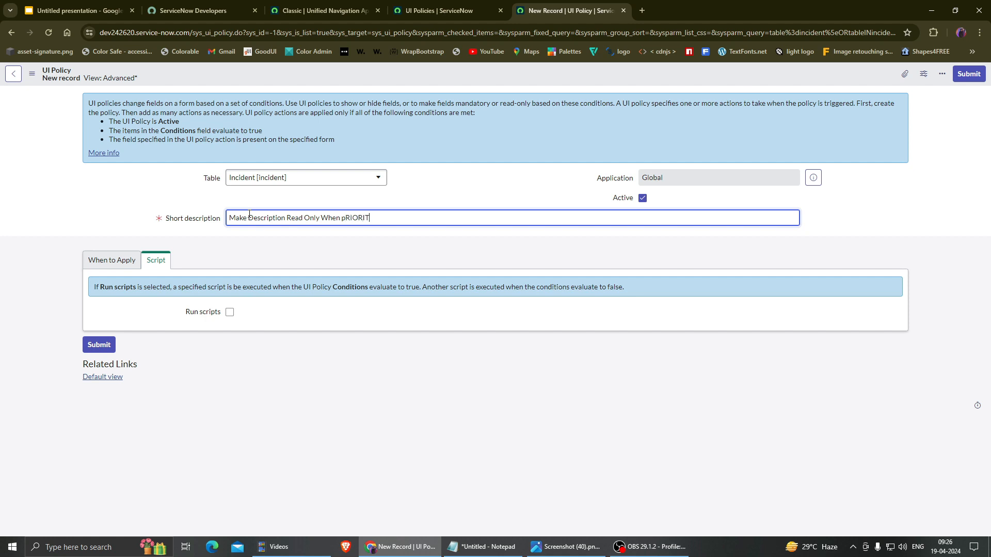
{"action": "key", "text": "BackSpace"}
{"action": "key", "text": "BackSpace"}
{"action": "key", "text": "BackSpace"}
{"action": "type", "text": "Priority is CRTICAL"}
{"action": "key", "text": "BackSpace"}
{"action": "key", "text": "BackSpace"}
{"action": "key", "text": "BackSpace"}
{"action": "type", "text": "al"}
{"action": "type", "text": "ca"}
{"action": "type", "text": "Field"}
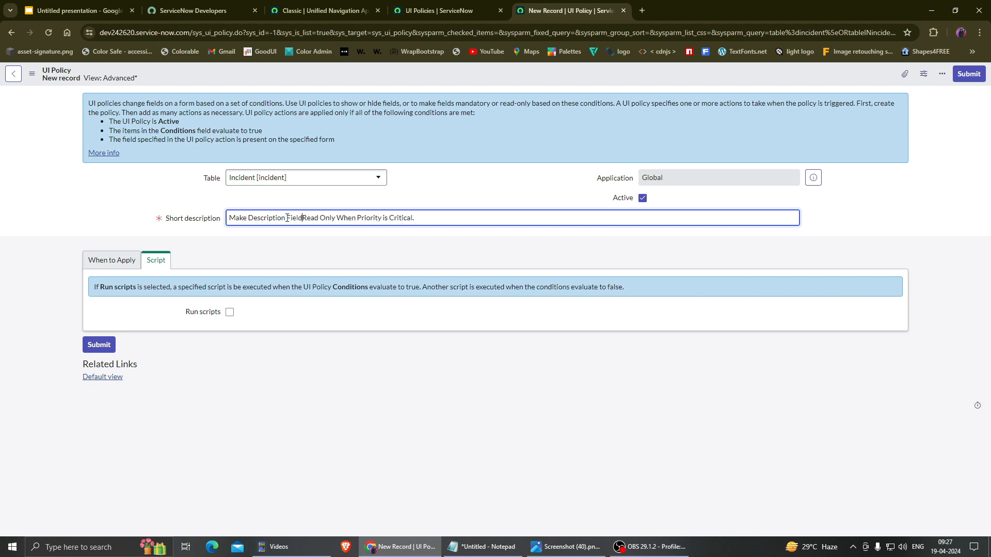
Step: Open another Create New incident form from the application navigator in a separate browser tab
{"action": "left_click", "coordinate": [400, 12]}
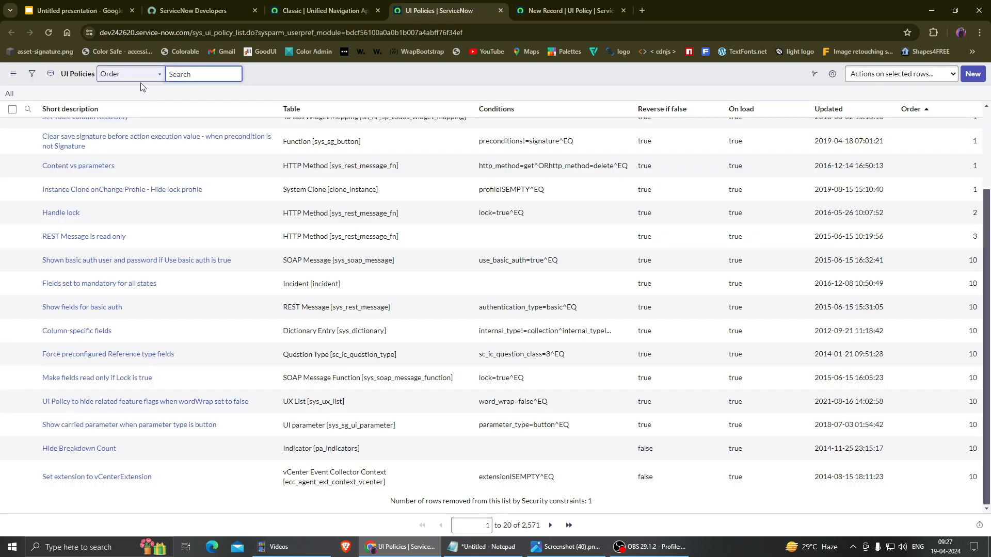
{"action": "left_click", "coordinate": [323, 10]}
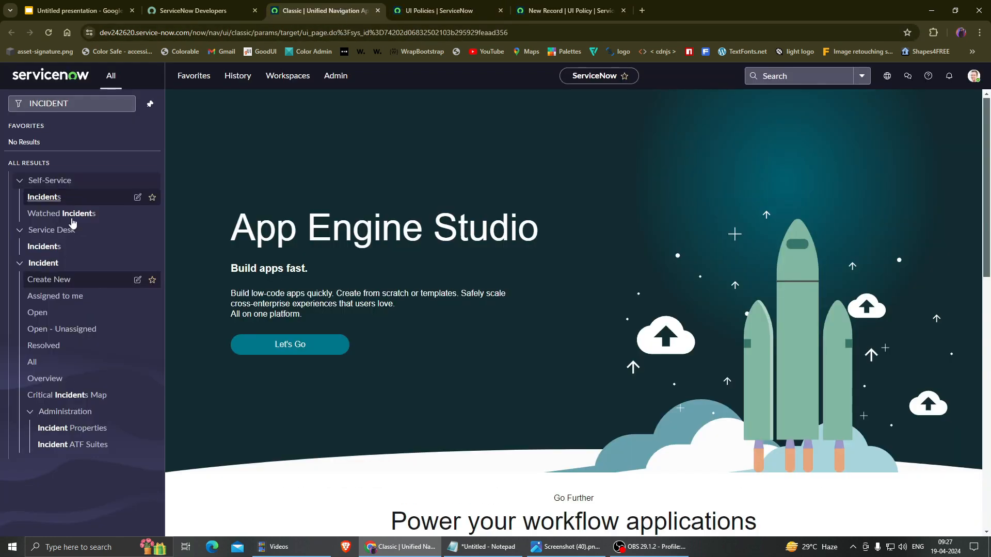
{"action": "right_click", "coordinate": [71, 278]}
{"action": "left_click", "coordinate": [93, 288]}
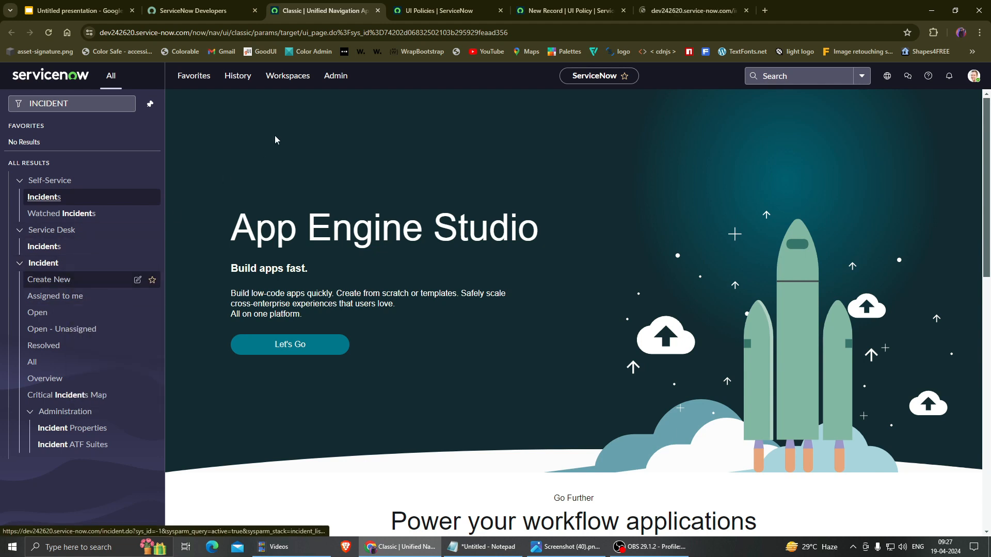
{"action": "left_click", "coordinate": [671, 10]}
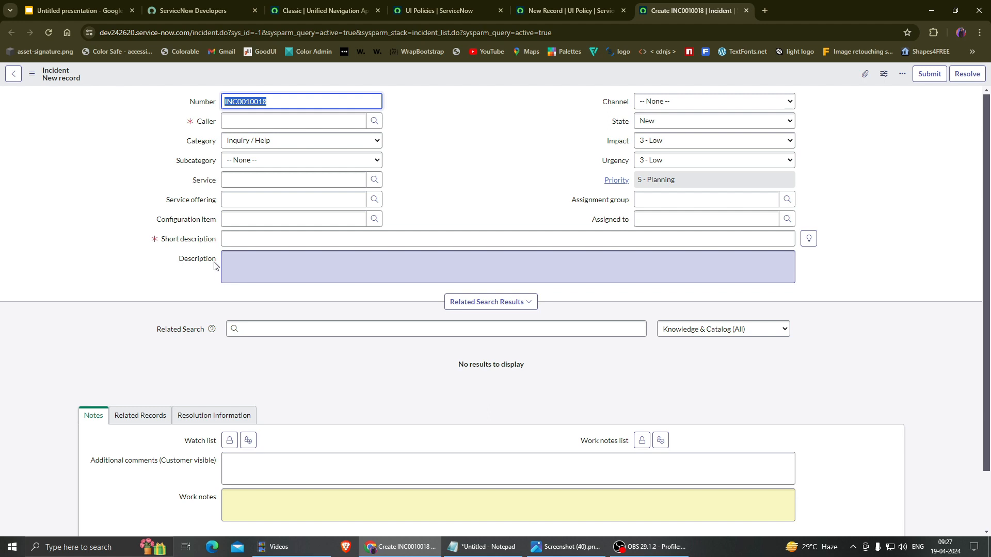
Step: Enter the sample text "fffffffffghhghgh" in the incident's Description field
{"action": "left_click", "coordinate": [234, 260]}
{"action": "type", "text": "fffff"}
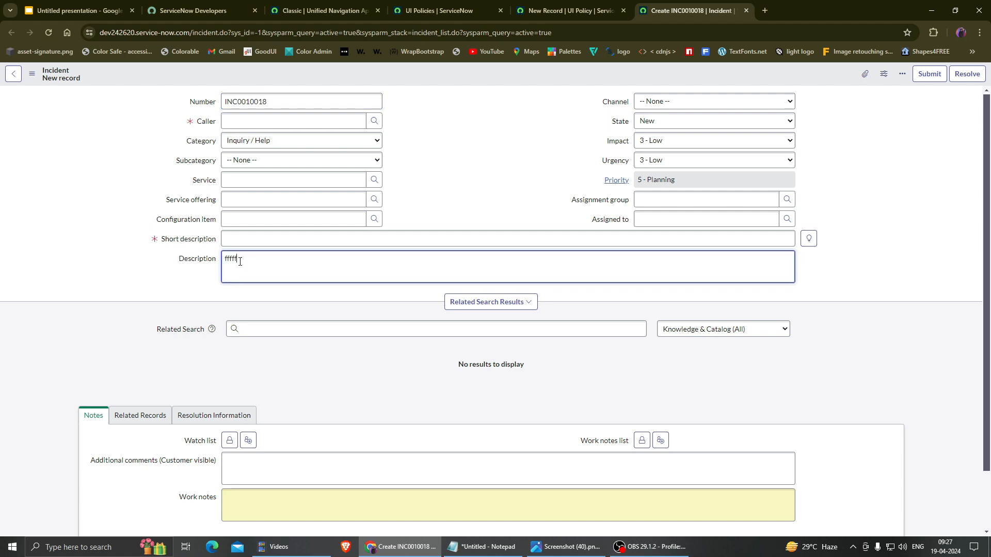
{"action": "type", "text": "ff"}
{"action": "type", "text": "a"}
{"action": "type", "text": "hhghgh"}
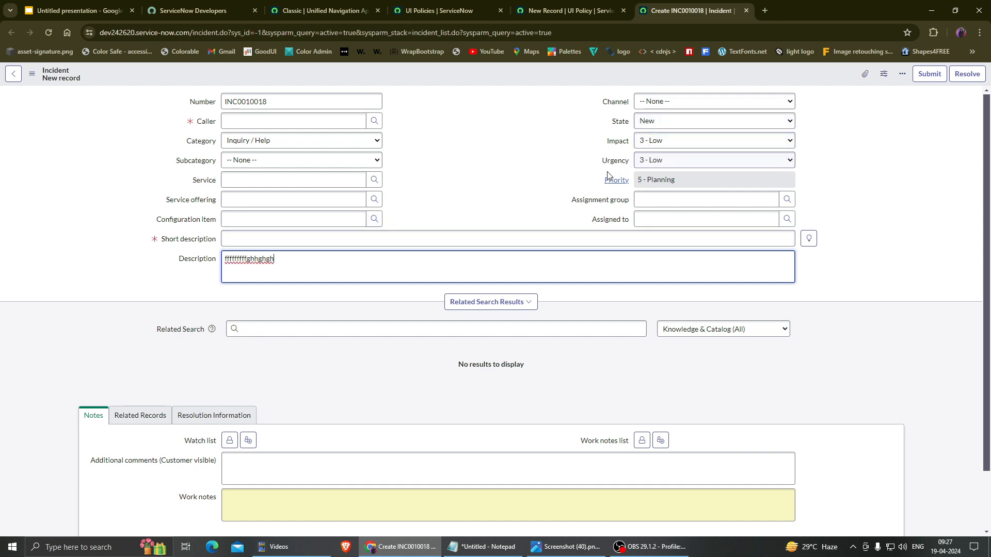
Step: Set the incident's Impact to 1 - High and its Urgency to 1 - High
{"action": "left_click", "coordinate": [663, 143]}
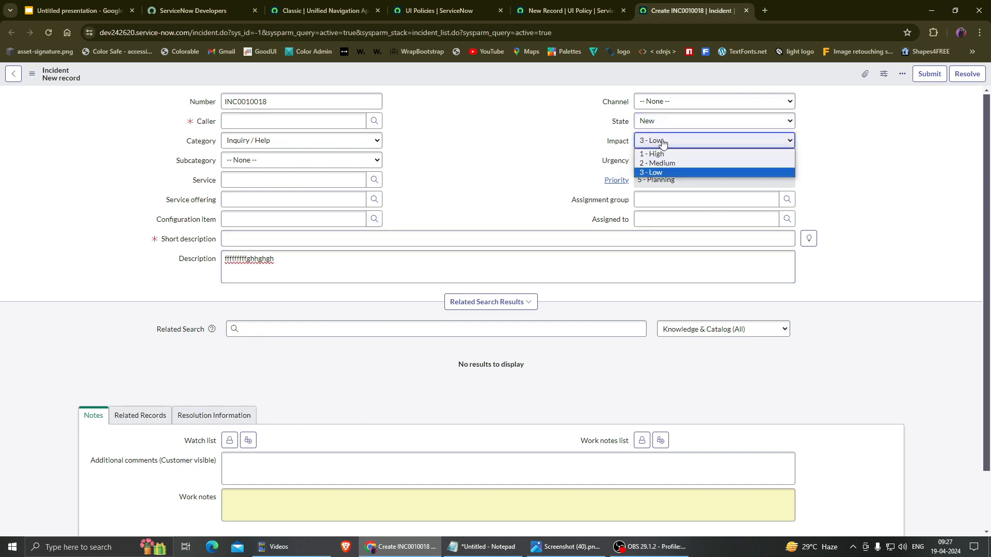
{"action": "left_click", "coordinate": [664, 154]}
{"action": "left_click", "coordinate": [663, 160]}
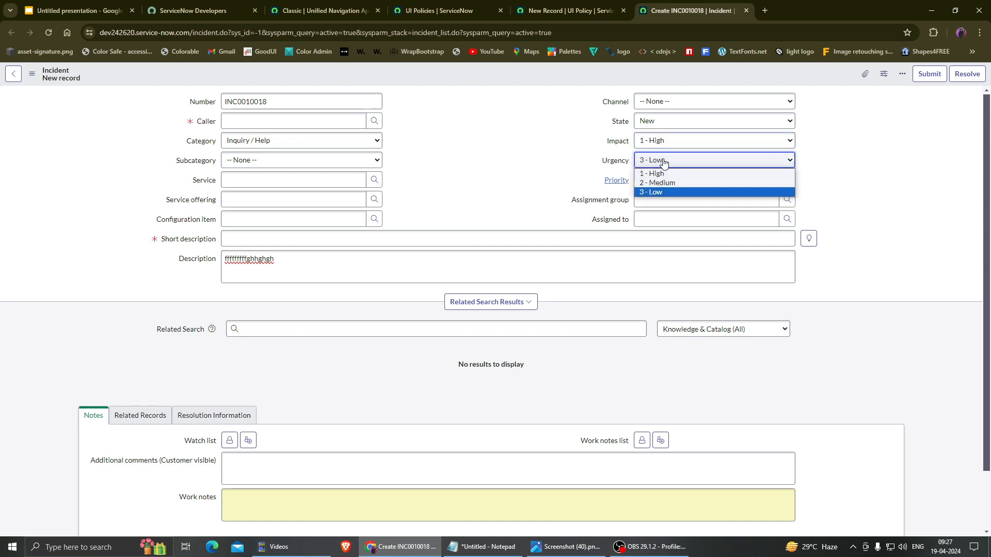
{"action": "left_click", "coordinate": [662, 174]}
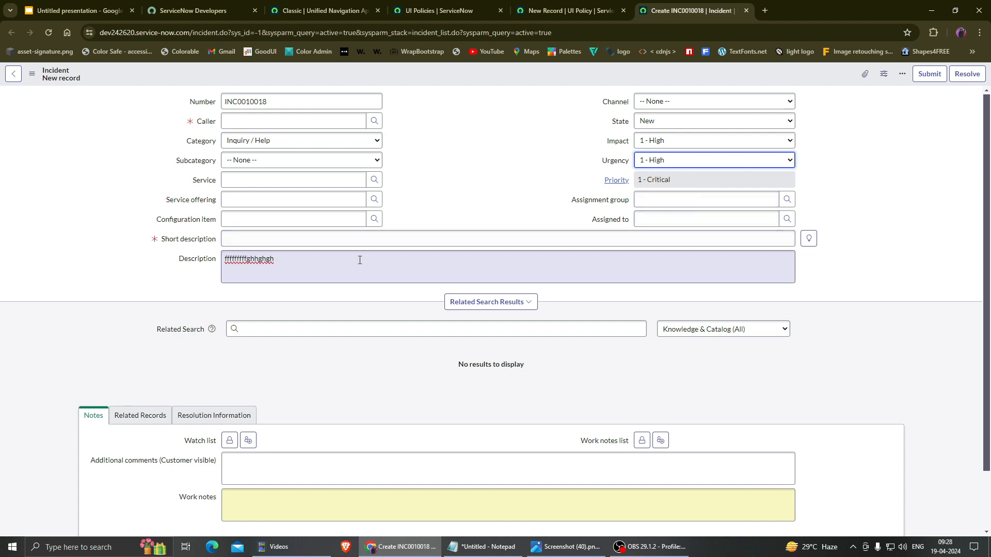
Step: Test editing the critical incident's Description by appending "dff", and clear the whole field
{"action": "double_click", "coordinate": [171, 261]}
{"action": "left_click", "coordinate": [550, 4]}
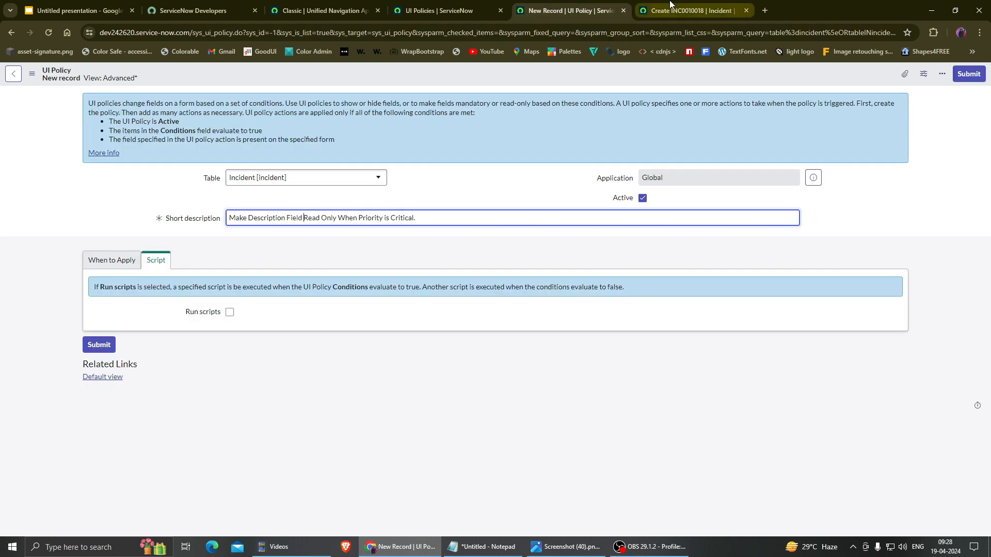
{"action": "left_click", "coordinate": [689, 11]}
{"action": "left_click_drag", "start_coordinate": [286, 258], "coordinate": [222, 258]}
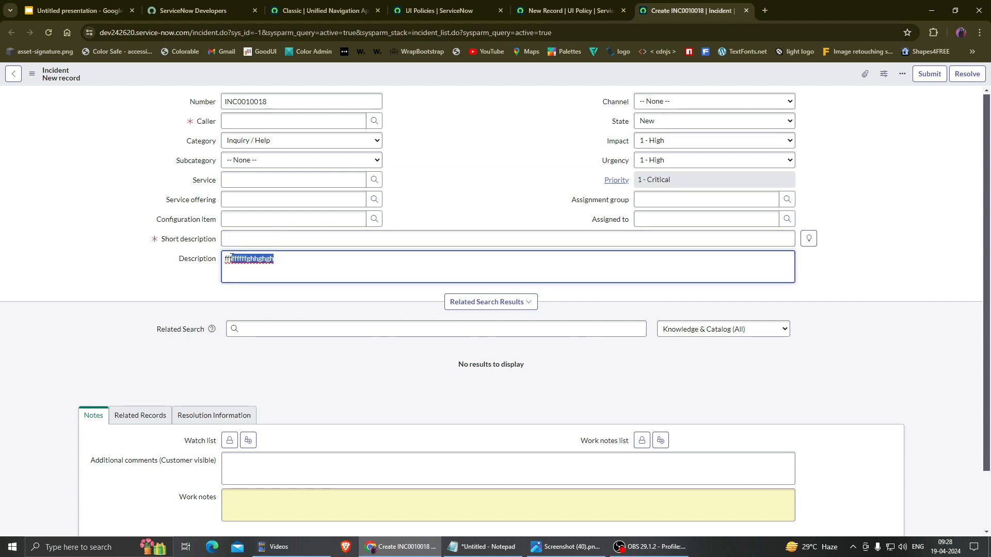
{"action": "left_click", "coordinate": [283, 262]}
{"action": "type", "text": "dff"}
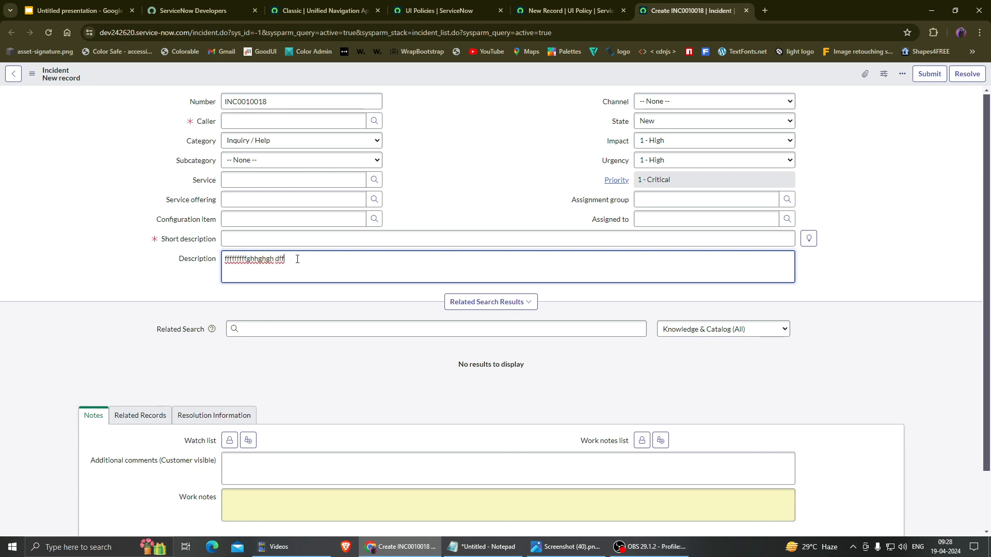
{"action": "left_click_drag", "start_coordinate": [298, 259], "coordinate": [223, 260]}
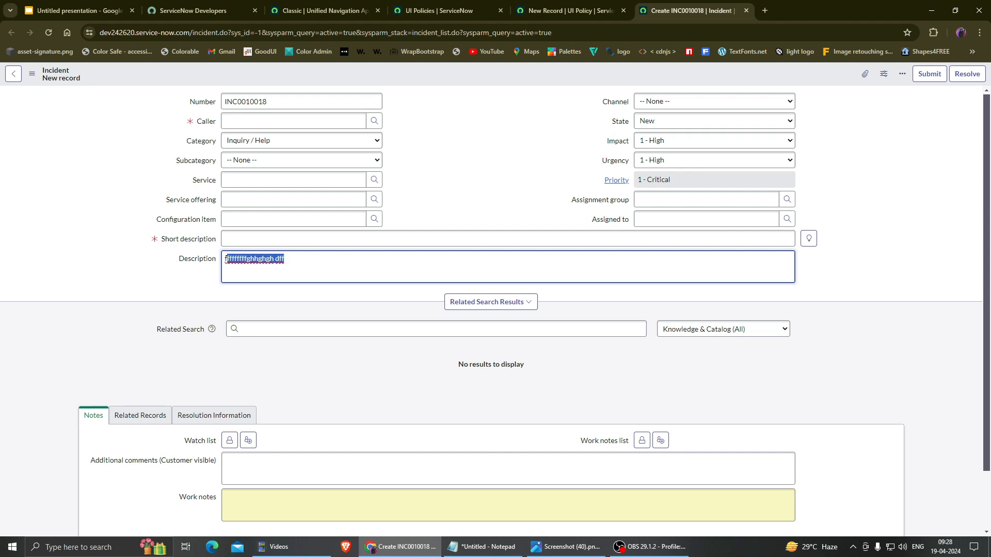
{"action": "key", "text": "BackSpace"}
Step: Return to the new UI policy, save it while staying on its form, and open its When to Apply settings
{"action": "left_click", "coordinate": [603, 4]}
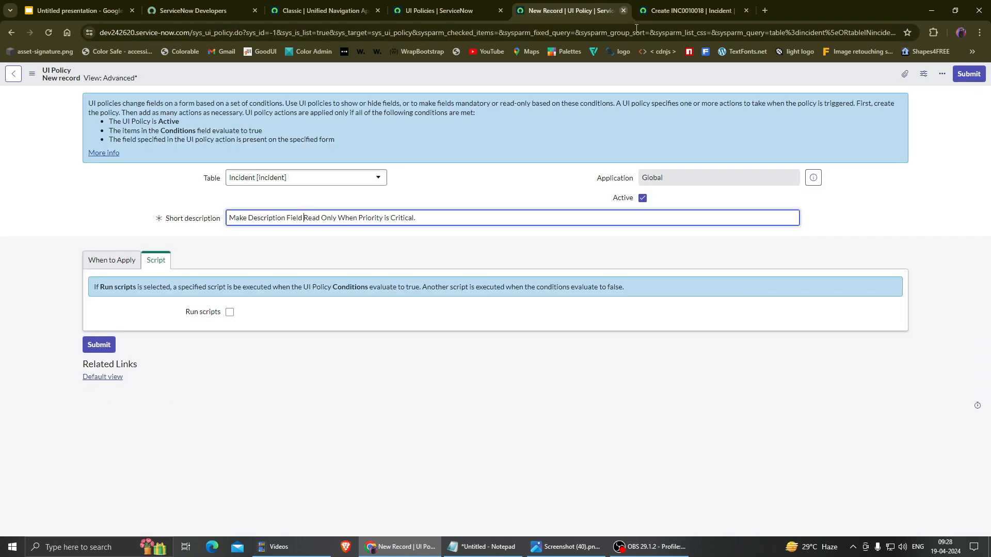
{"action": "left_click", "coordinate": [464, 8]}
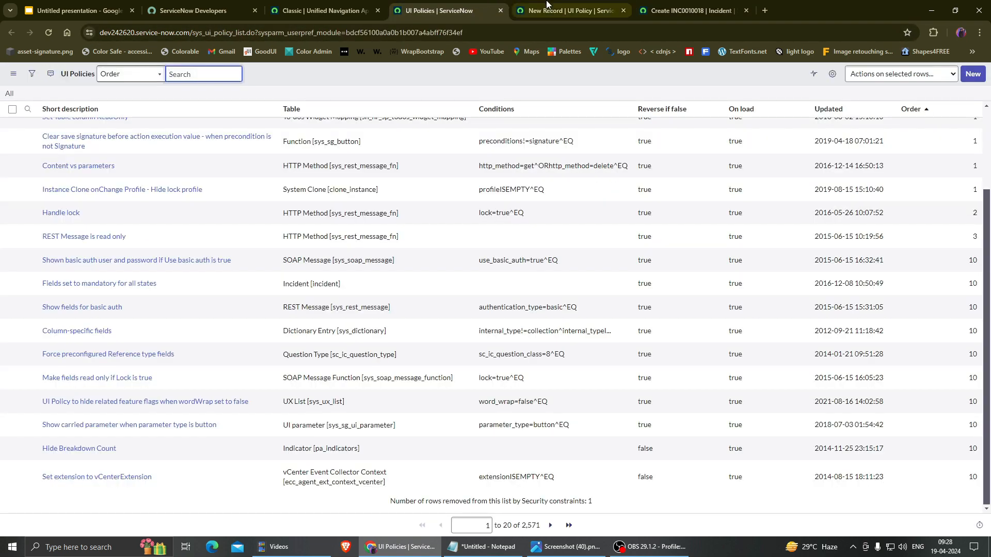
{"action": "left_click", "coordinate": [676, 7]}
{"action": "left_click", "coordinate": [585, 14]}
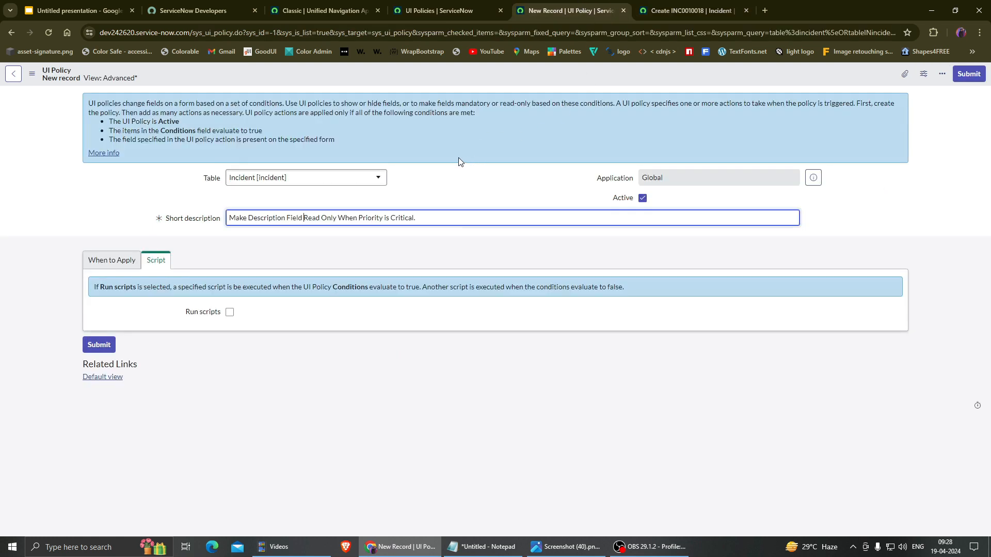
{"action": "right_click", "coordinate": [379, 70]}
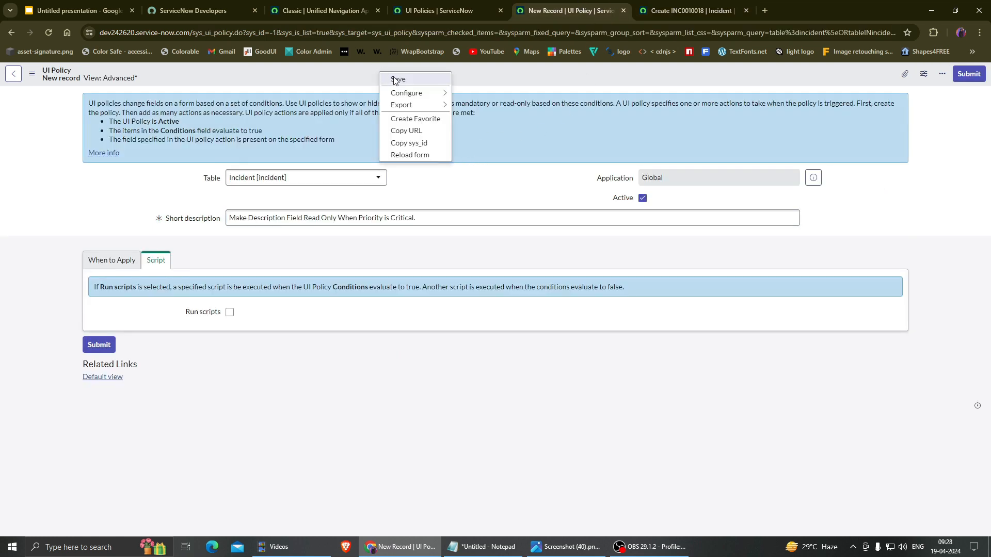
{"action": "left_click", "coordinate": [394, 77]}
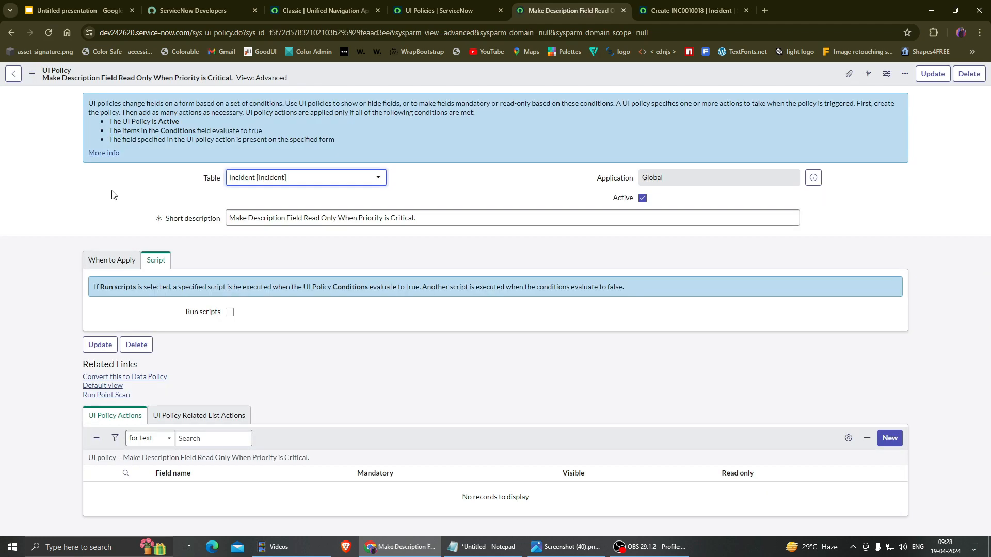
{"action": "left_click", "coordinate": [112, 262]}
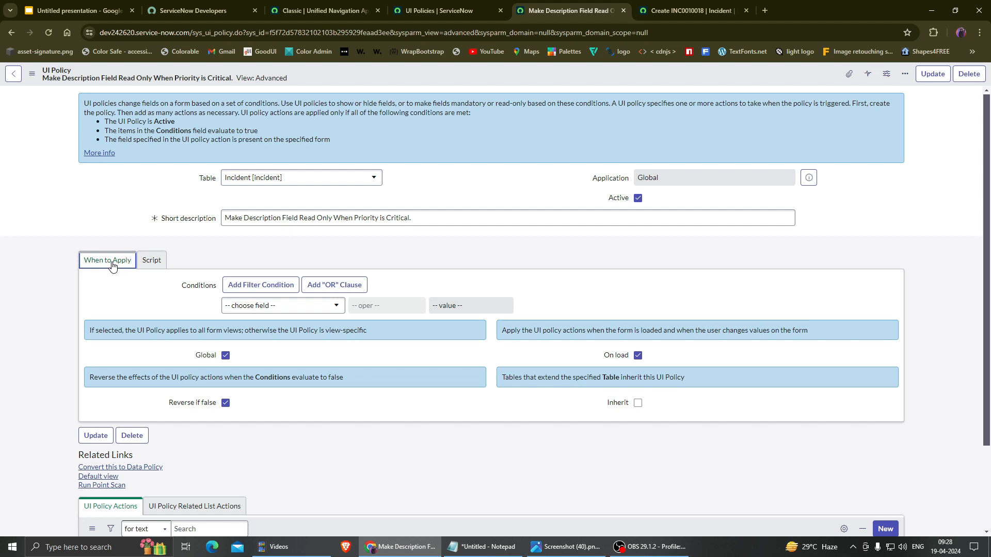
Step: Add the condition Priority is 1 - Critical to the UI policy and save it while staying on its form
{"action": "left_click", "coordinate": [273, 306]}
{"action": "type", "text": "p"}
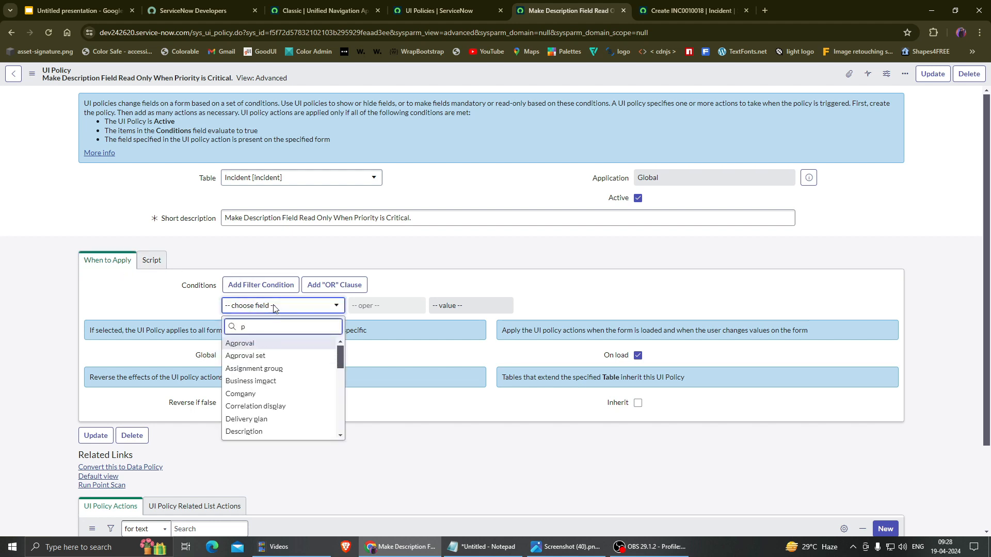
{"action": "type", "text": "ri"}
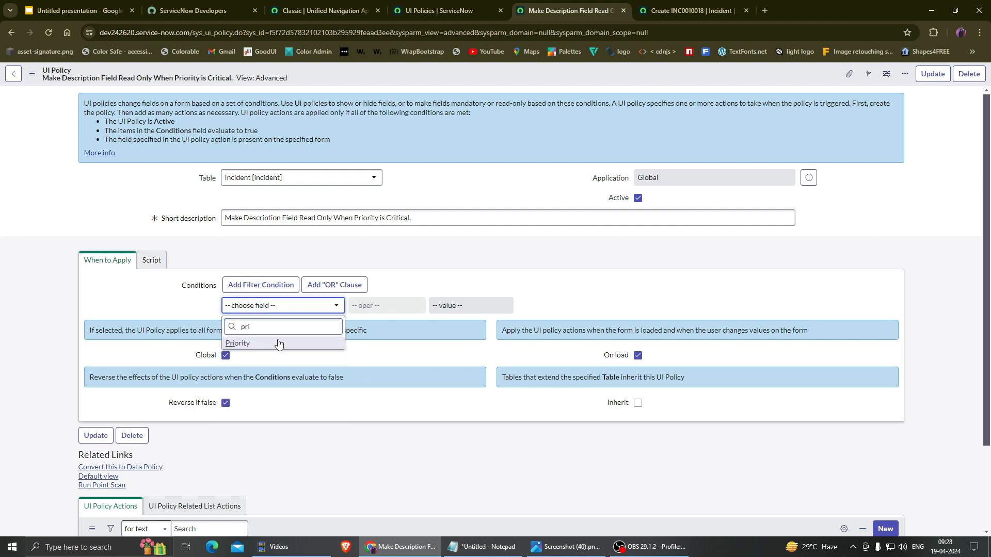
{"action": "left_click", "coordinate": [278, 344]}
{"action": "left_click", "coordinate": [460, 305]}
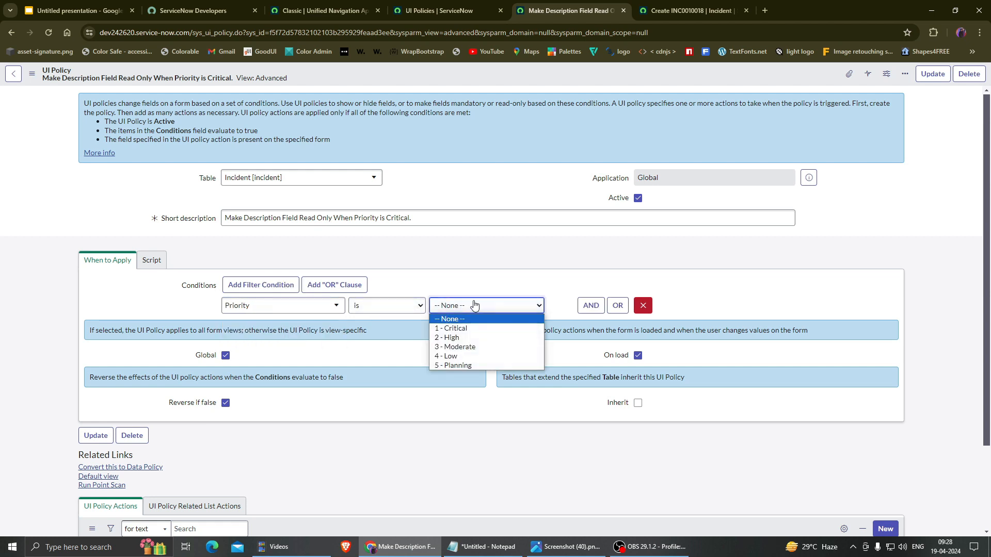
{"action": "left_click", "coordinate": [462, 329]}
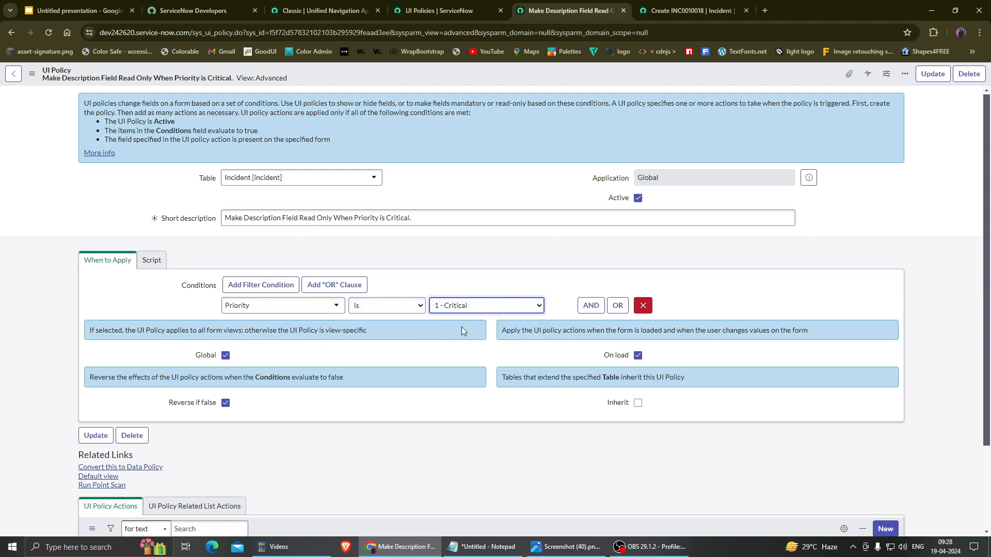
{"action": "right_click", "coordinate": [478, 77]}
{"action": "left_click", "coordinate": [490, 82]}
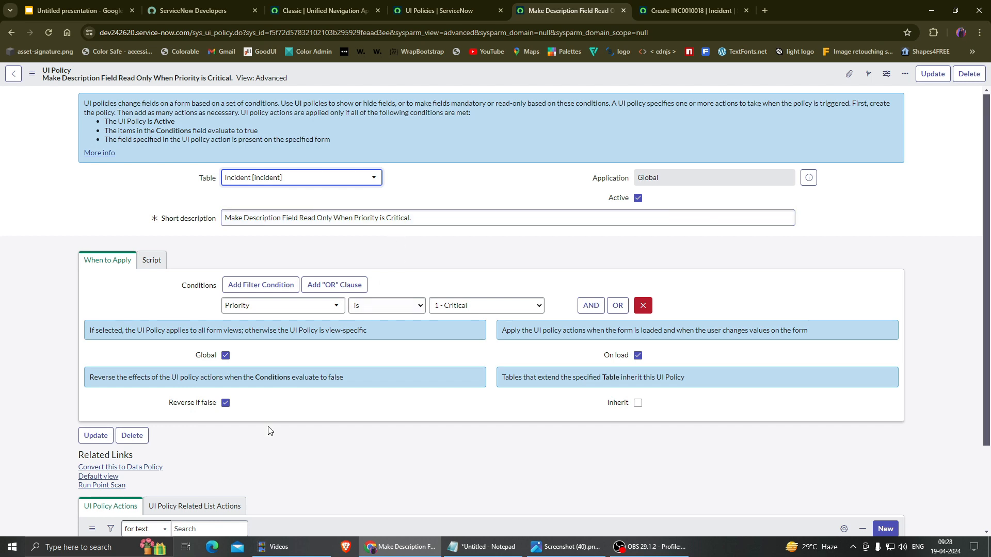
Step: Start a new UI policy action for this policy and select Description as its field
{"action": "scroll", "coordinate": [270, 430], "scroll_direction": "down", "scroll_amount": 2}
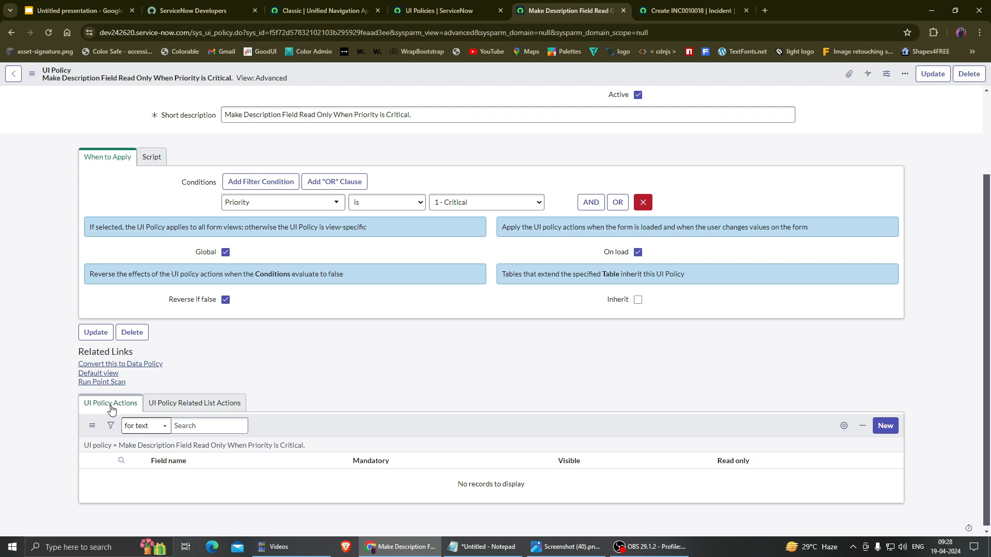
{"action": "left_click", "coordinate": [136, 408]}
{"action": "left_click", "coordinate": [885, 427]}
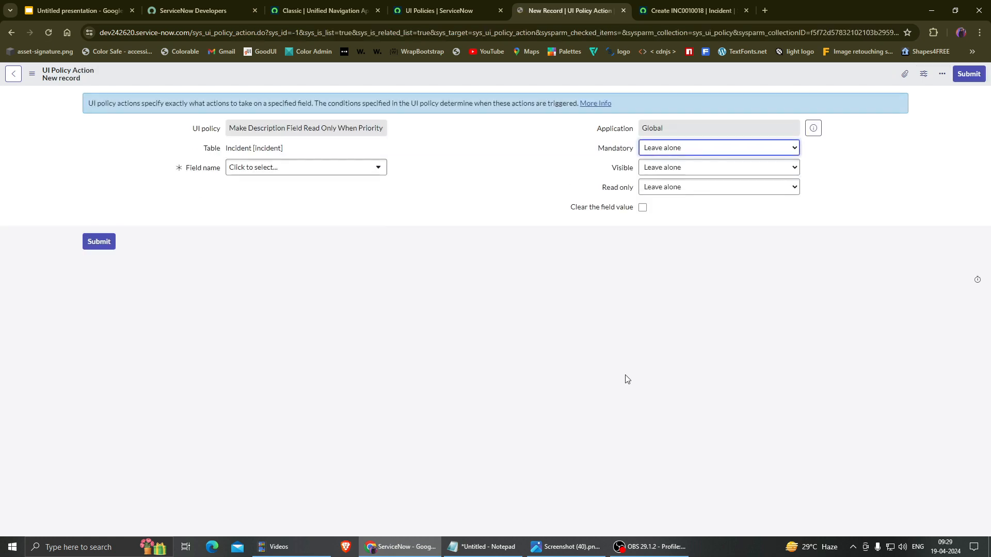
{"action": "left_click", "coordinate": [289, 168]}
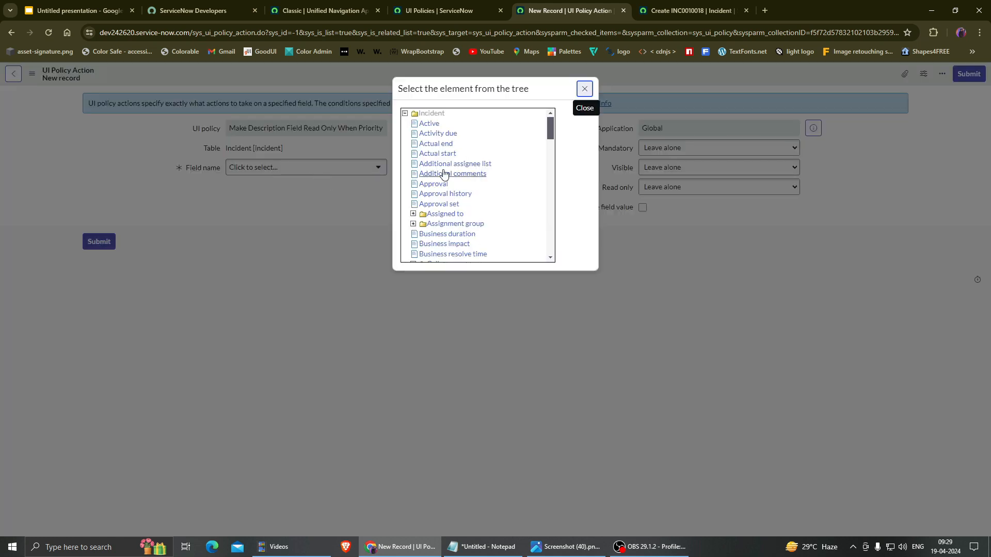
{"action": "scroll", "coordinate": [444, 174], "scroll_direction": "down", "scroll_amount": 4}
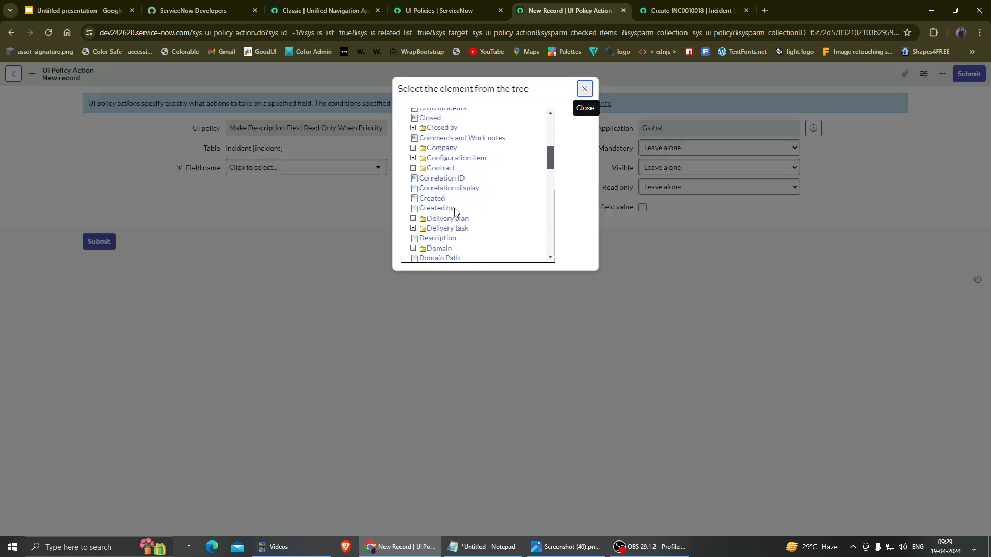
{"action": "left_click", "coordinate": [439, 239]}
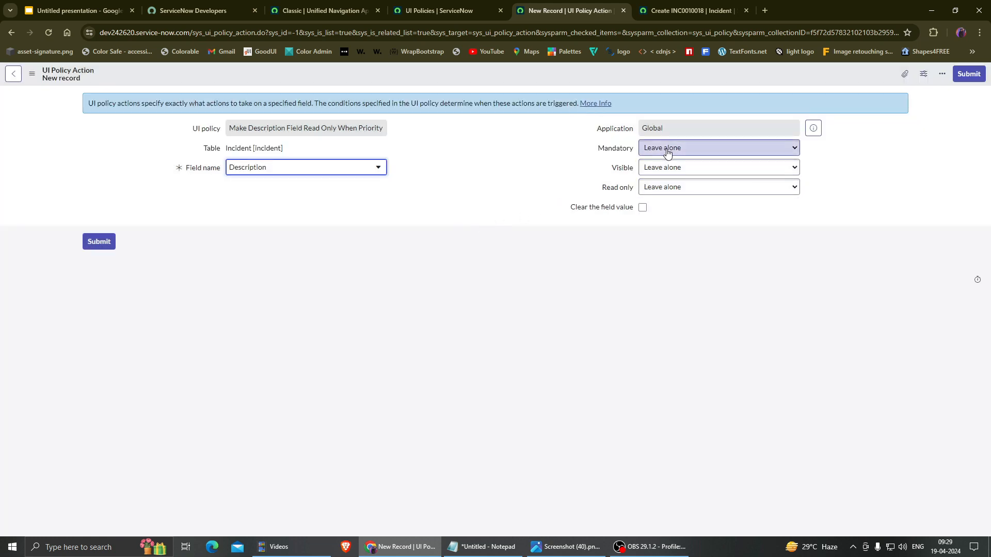
Step: Set the Description action's Read only option to True, submit it, and save the UI policy
{"action": "left_click", "coordinate": [666, 187]}
{"action": "left_click", "coordinate": [666, 196]}
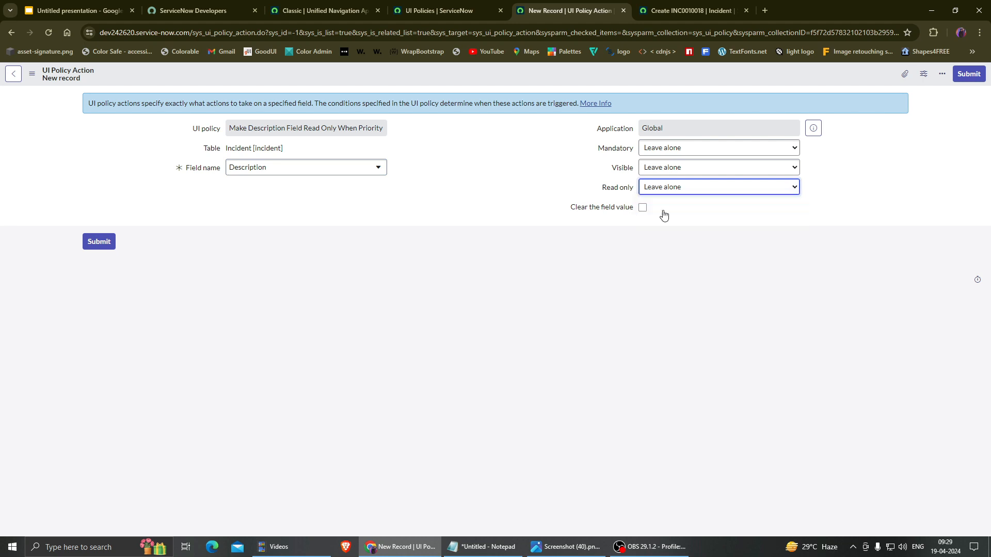
{"action": "left_click", "coordinate": [664, 215]}
{"action": "left_click", "coordinate": [967, 76]}
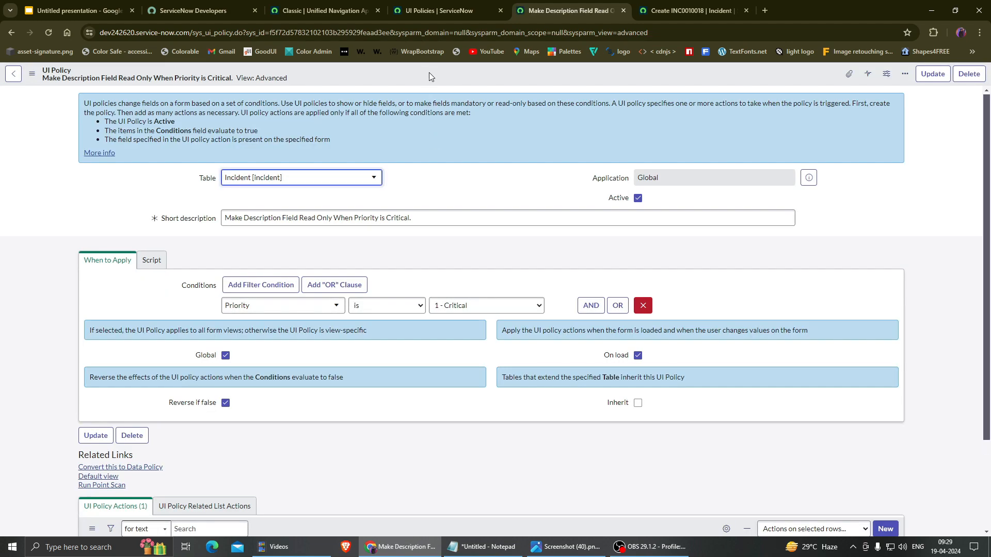
{"action": "right_click", "coordinate": [429, 72]}
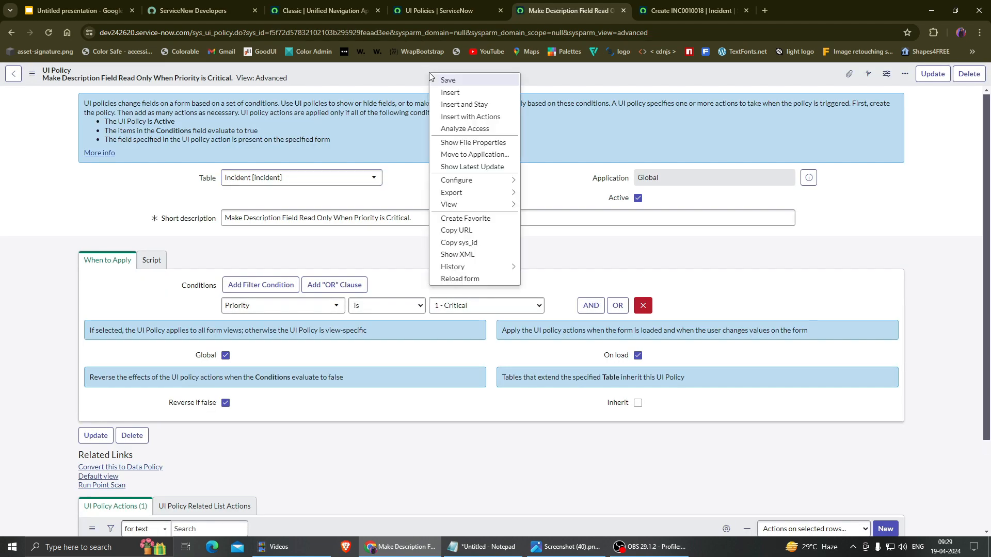
{"action": "left_click", "coordinate": [447, 80]}
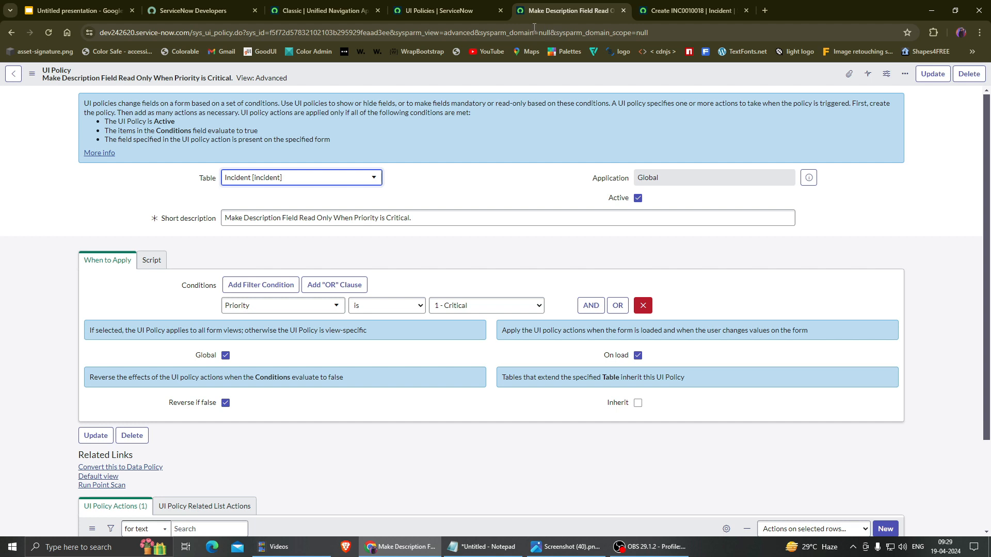
Step: Reload the new incident form, discarding its changes, and set Impact to 1 - High and Urgency to 1 - High
{"action": "left_click", "coordinate": [666, 6]}
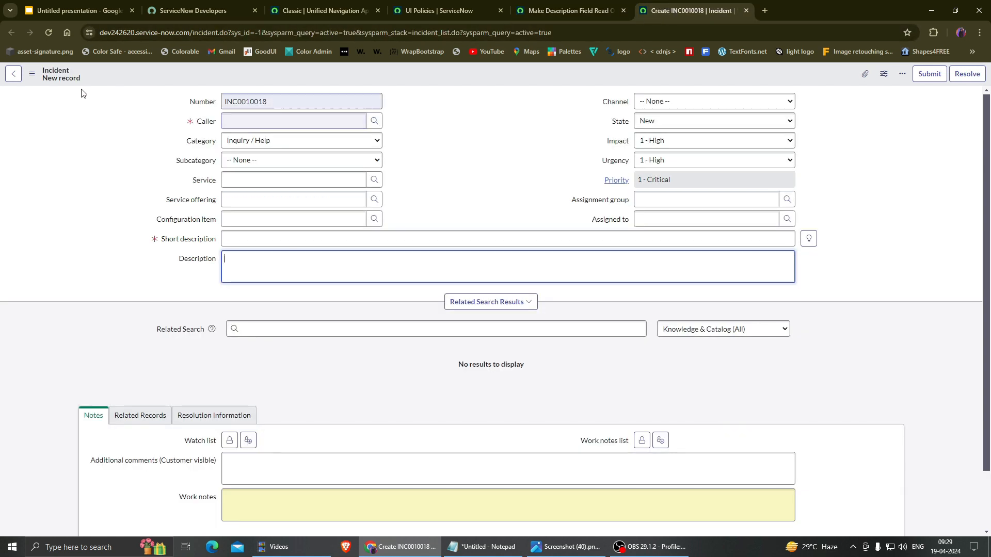
{"action": "left_click", "coordinate": [47, 28]}
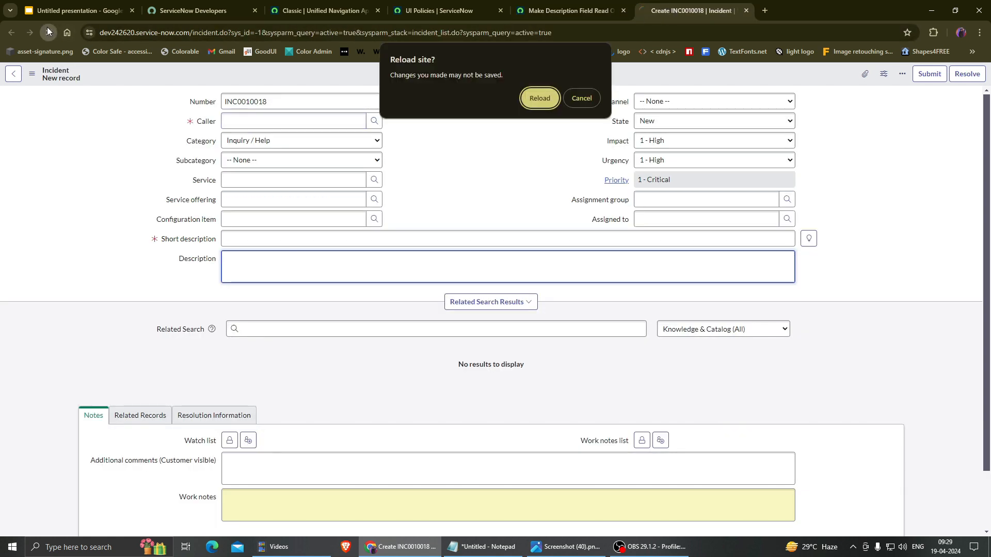
{"action": "left_click", "coordinate": [538, 99]}
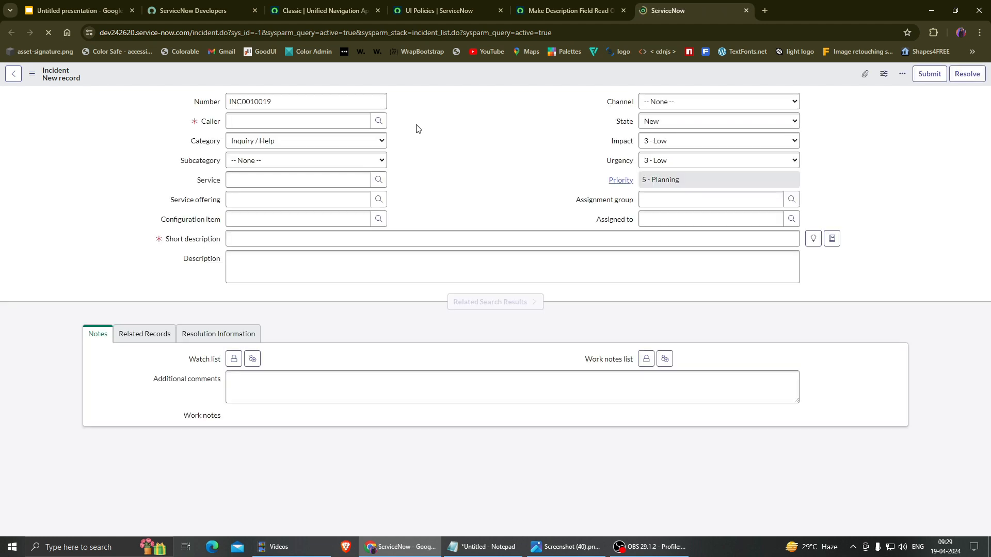
{"action": "left_click", "coordinate": [664, 145]}
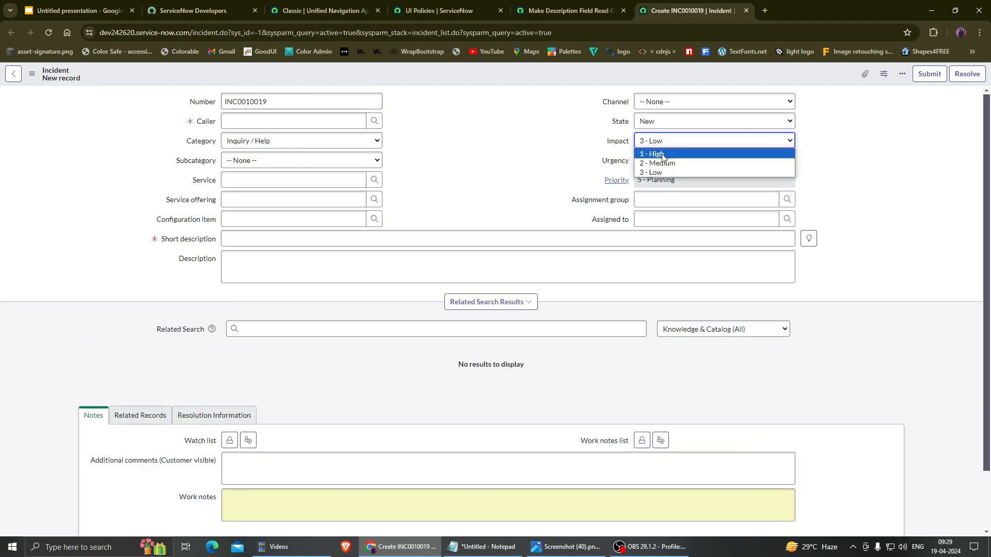
{"action": "left_click", "coordinate": [656, 150]}
{"action": "left_click", "coordinate": [661, 160]}
{"action": "left_click", "coordinate": [663, 174]}
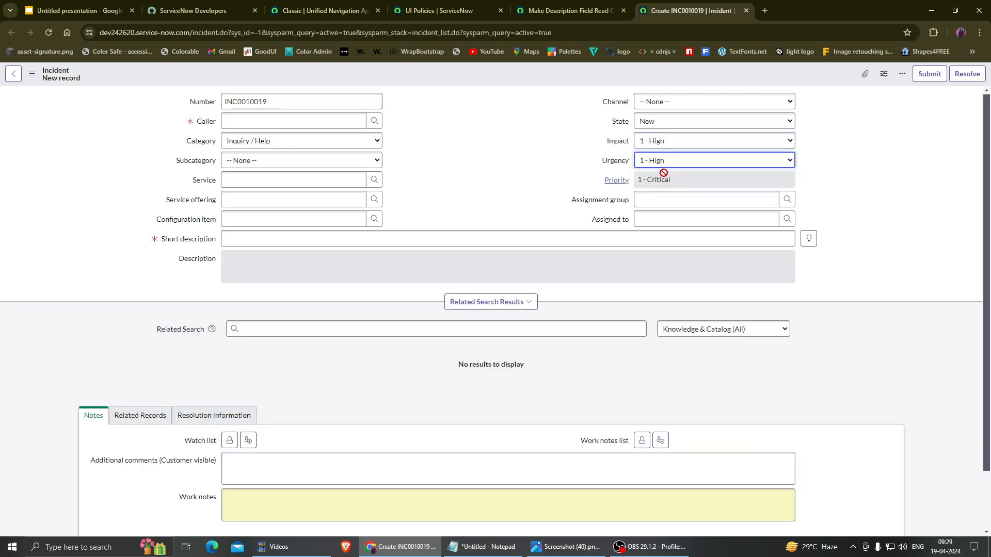
Step: Check the incident's Priority value and test whether its Description field can be edited
{"action": "left_click_drag", "start_coordinate": [600, 182], "coordinate": [676, 183]}
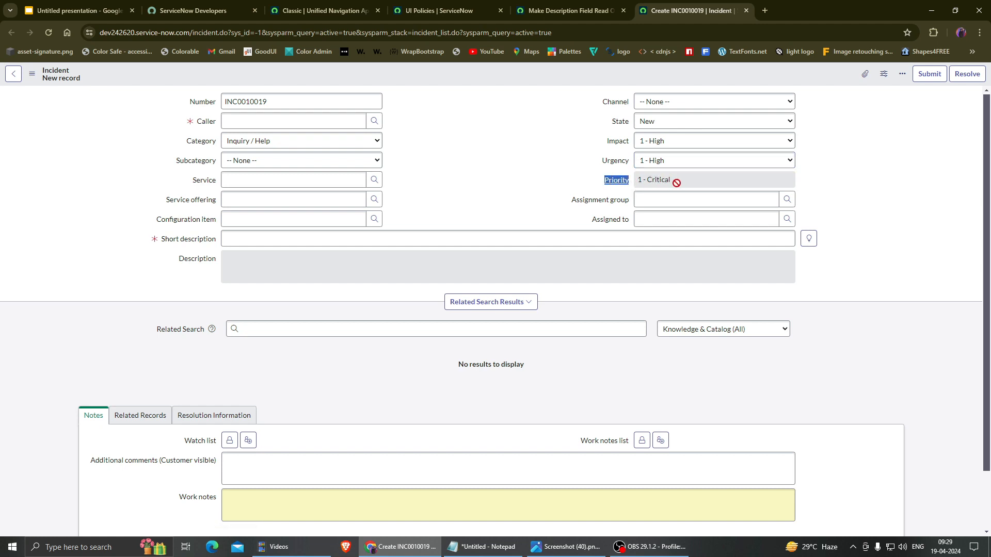
{"action": "left_click", "coordinate": [590, 184]}
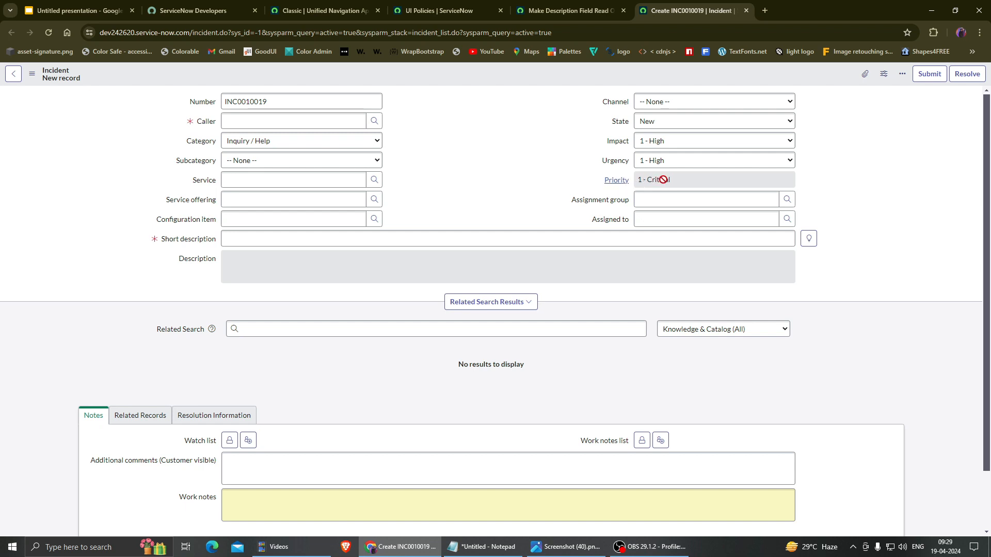
{"action": "left_click", "coordinate": [243, 265]}
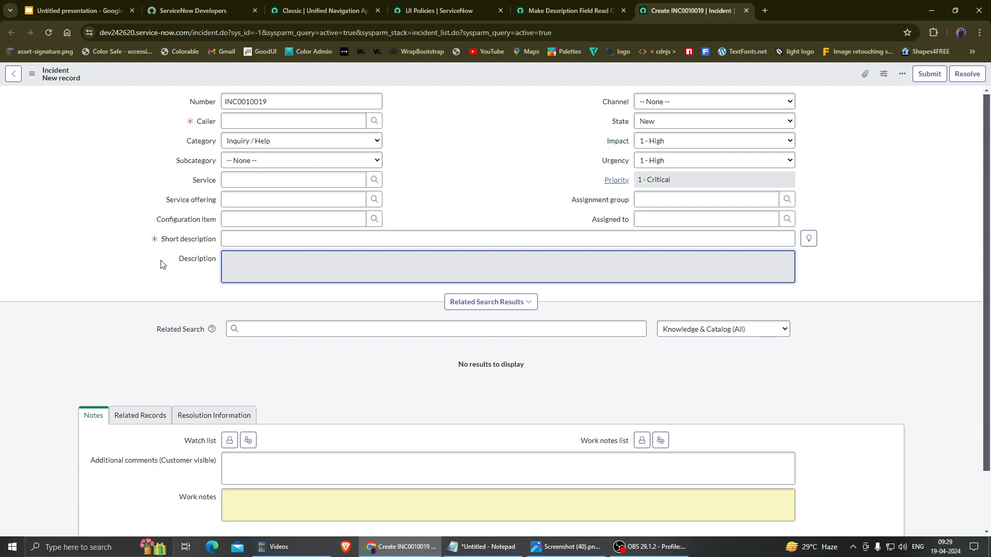
{"action": "left_click_drag", "start_coordinate": [161, 264], "coordinate": [344, 261]}
Step: Return to the UI policy's script settings and enable Run scripts
{"action": "left_click", "coordinate": [562, 4]}
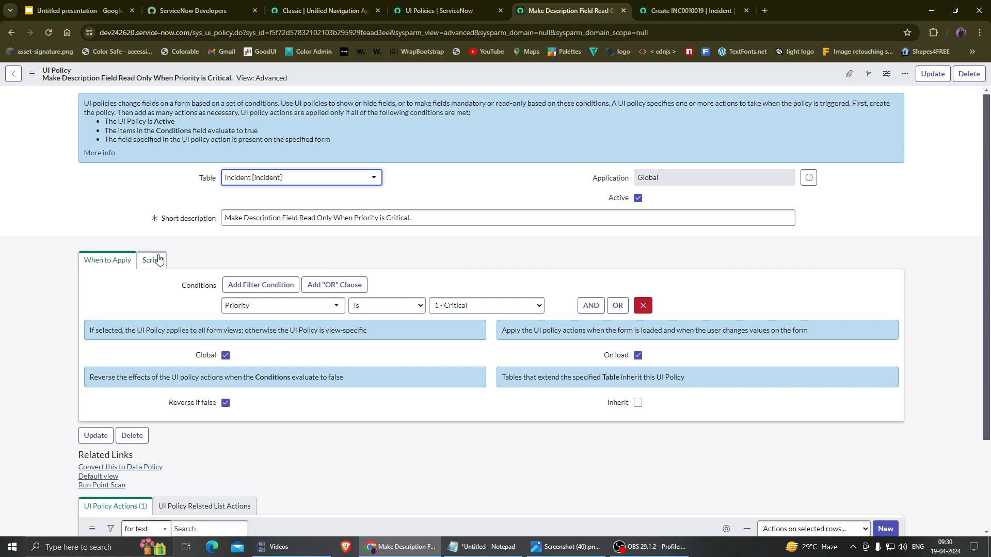
{"action": "left_click", "coordinate": [158, 259]}
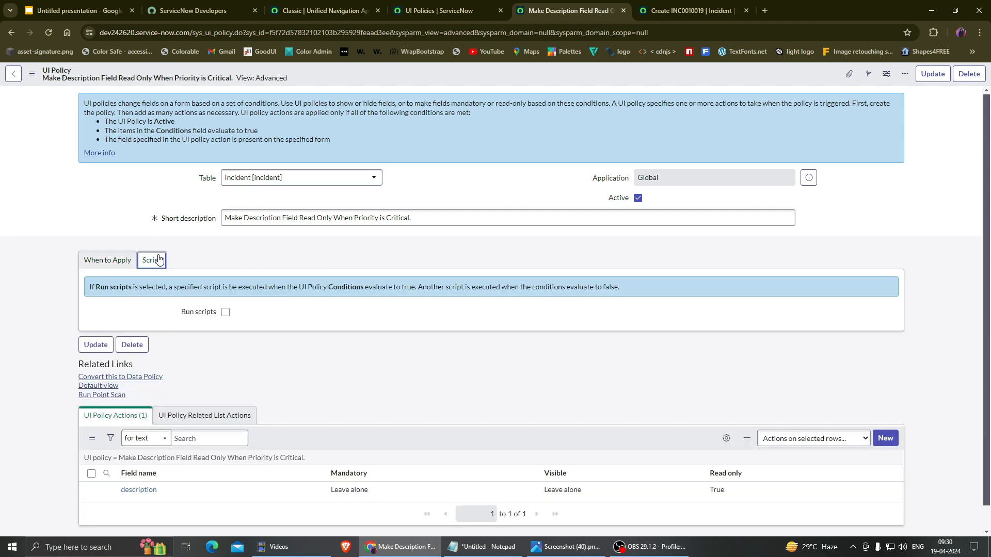
{"action": "left_click", "coordinate": [226, 312]}
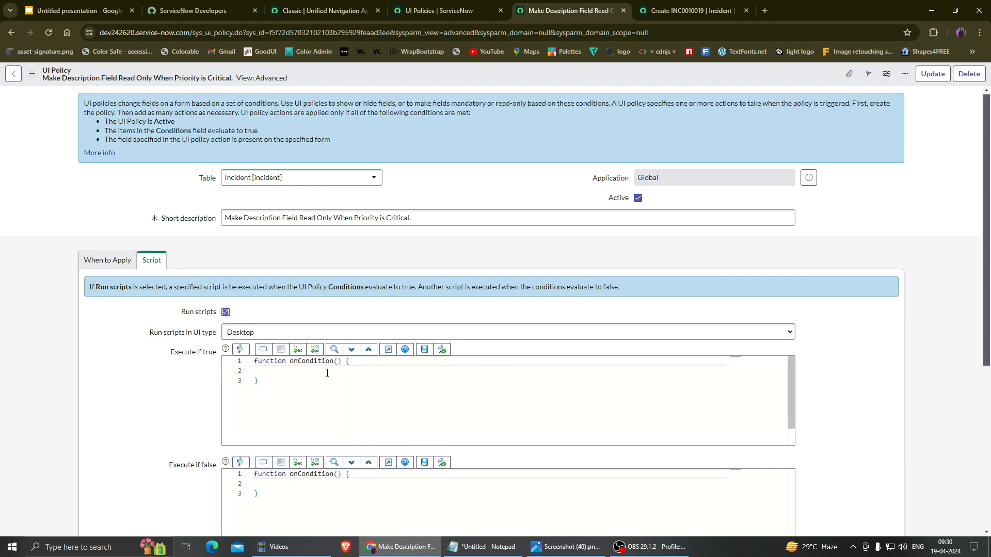
Step: Start a g_form.addInfoMessage call on a new line inside the onCondition function of the Execute if true script
{"action": "left_click", "coordinate": [365, 363]}
{"action": "key", "text": "Return"}
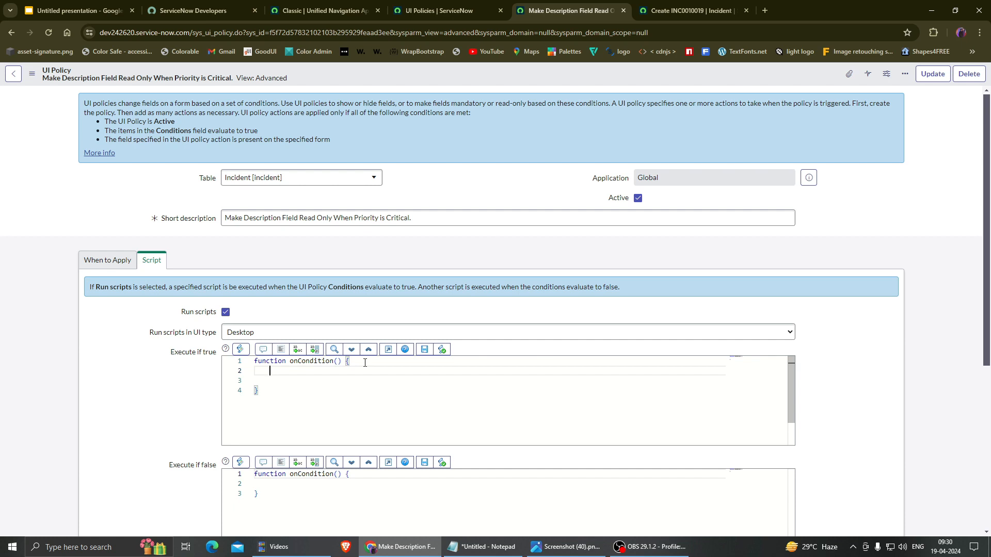
{"action": "type", "text": "g"}
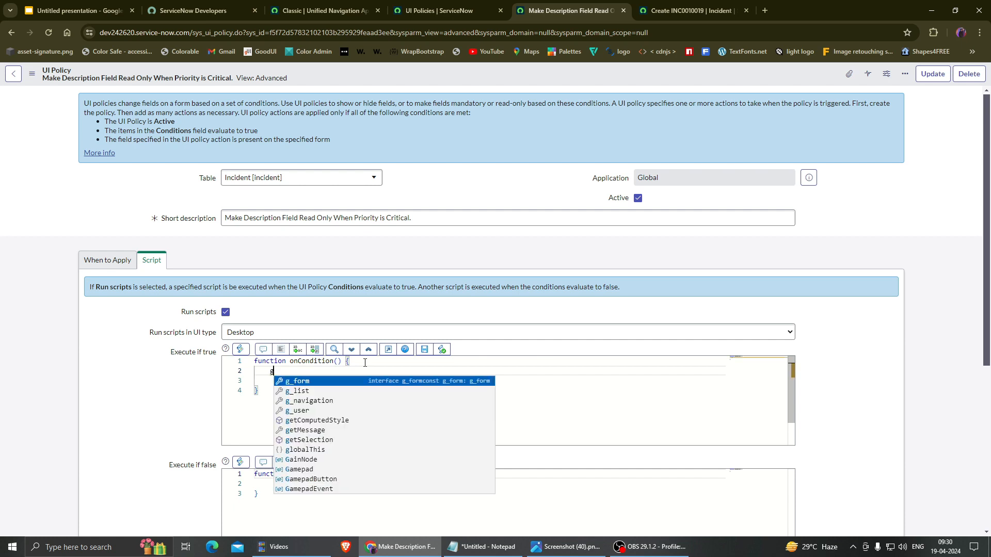
{"action": "type", "text": "_"}
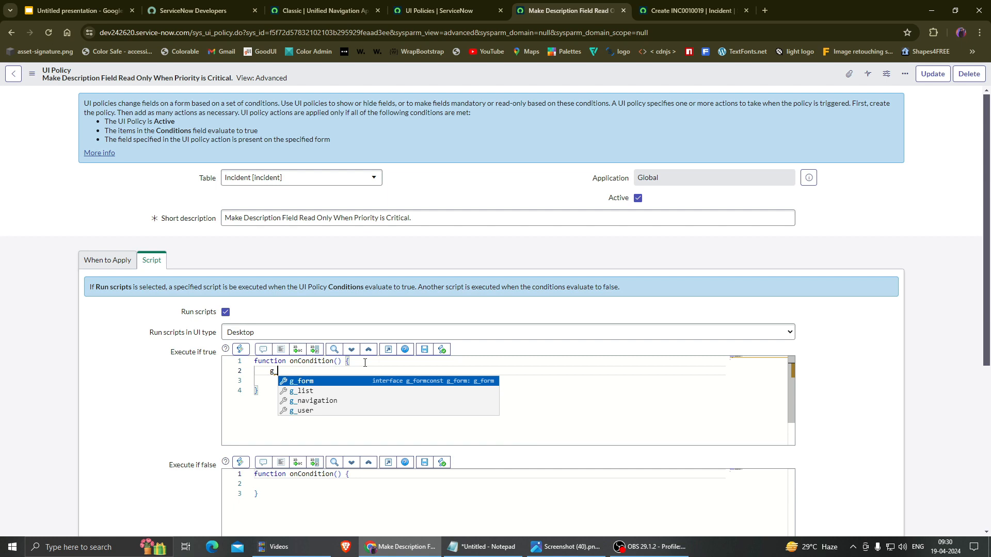
{"action": "key", "text": "Return"}
{"action": "type", "text": "."}
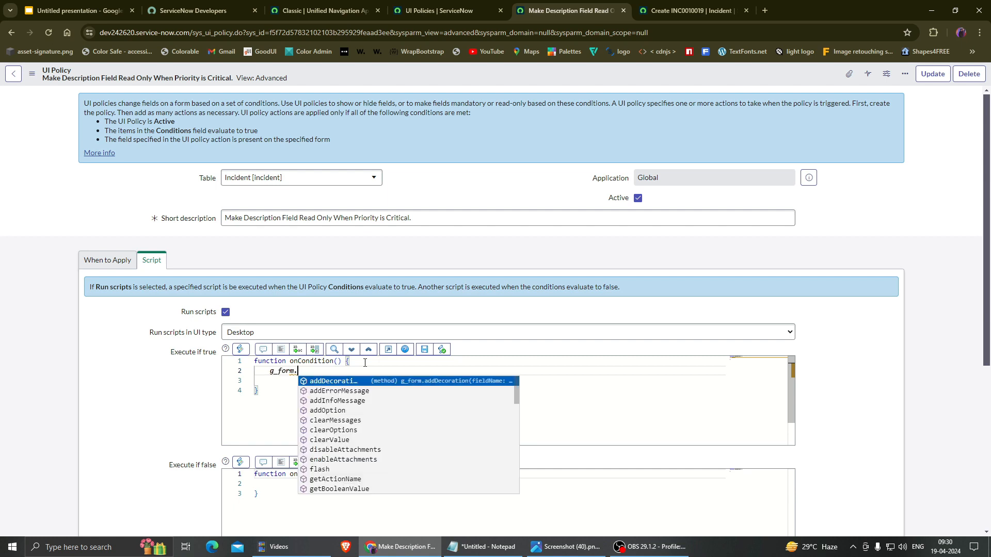
{"action": "type", "text": "add"}
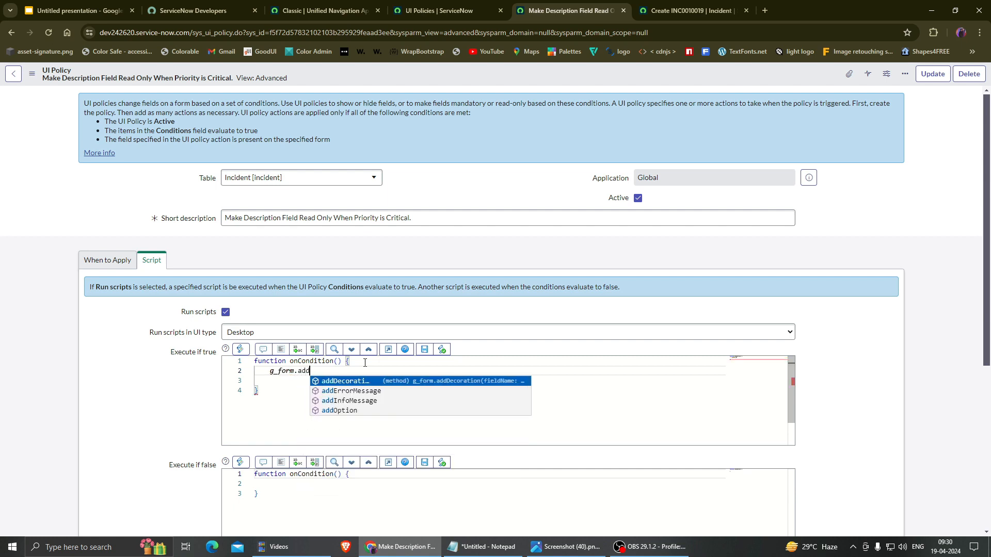
{"action": "key", "text": "Down"}
{"action": "key", "text": "Down"}
{"action": "key", "text": "Return"}
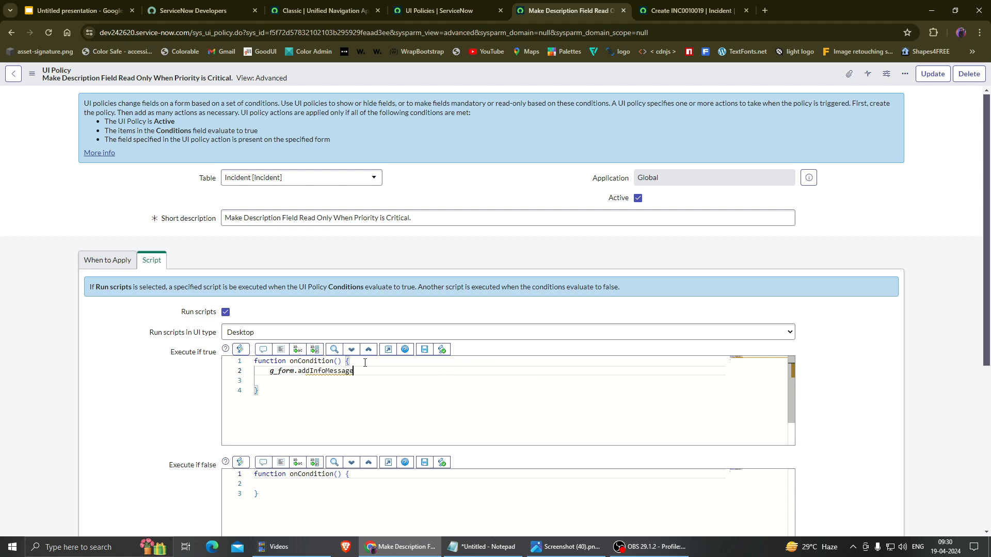
Step: Complete the info message call with the text "you are going to make a p1 incident" and save the UI policy
{"action": "type", "text": "(\"y"}
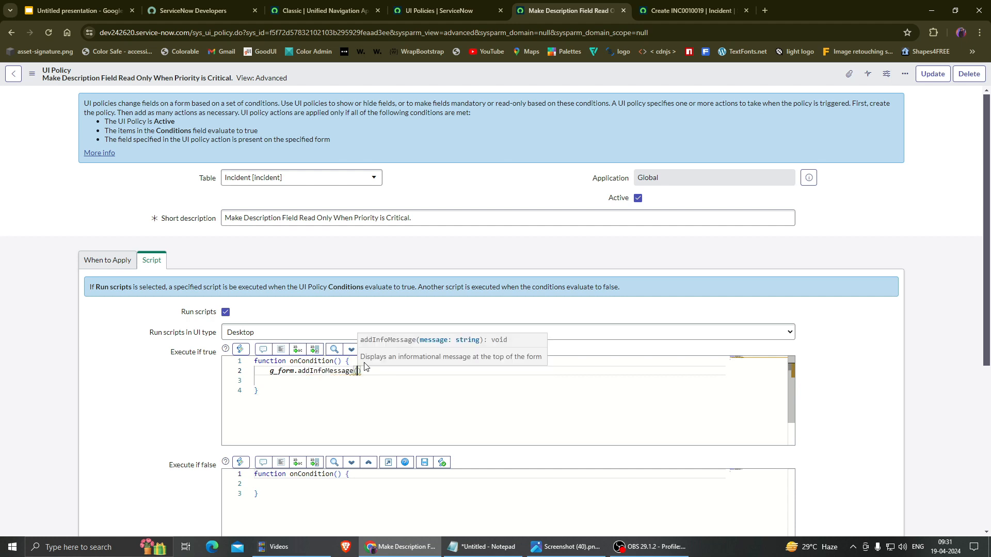
{"action": "type", "text": "ou"}
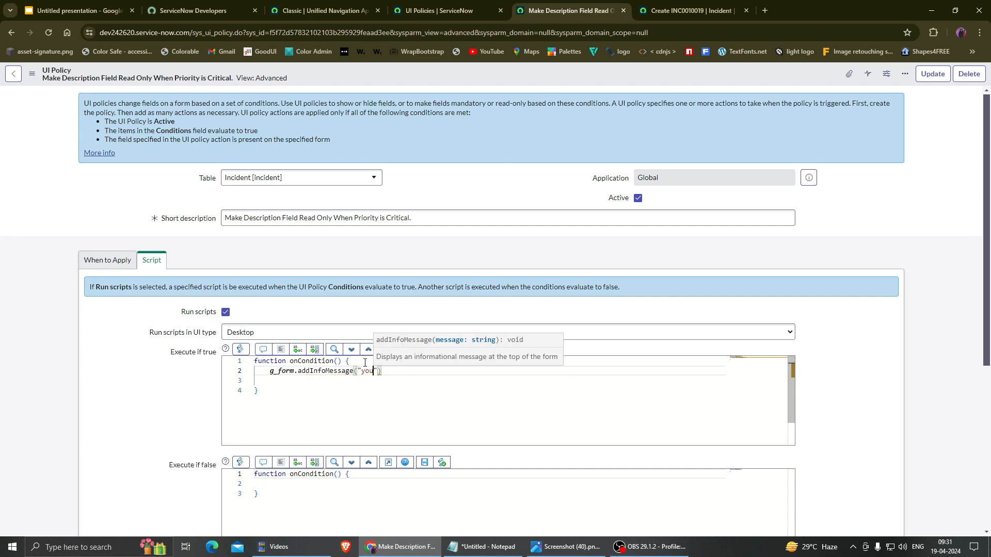
{"action": "type", "text": " are go"}
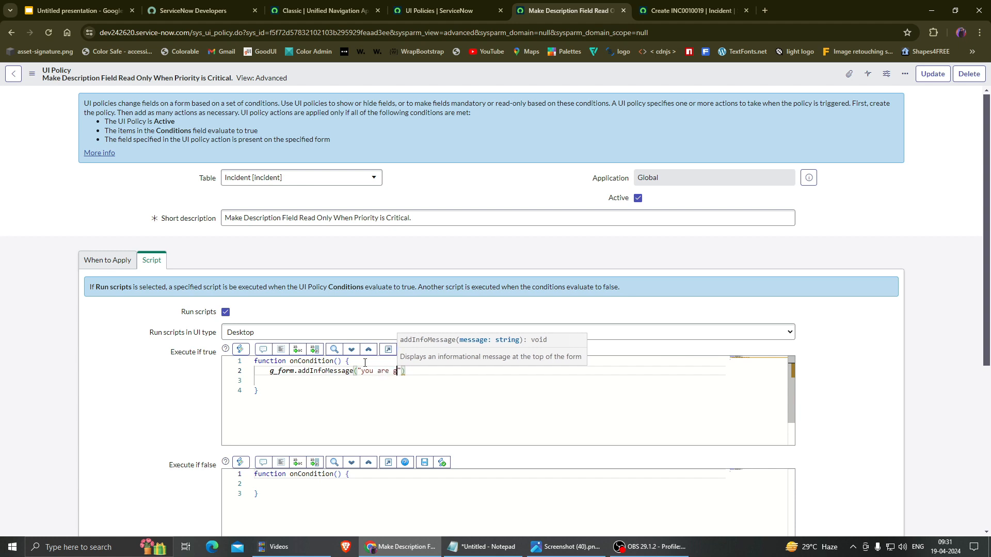
{"action": "type", "text": "ing "}
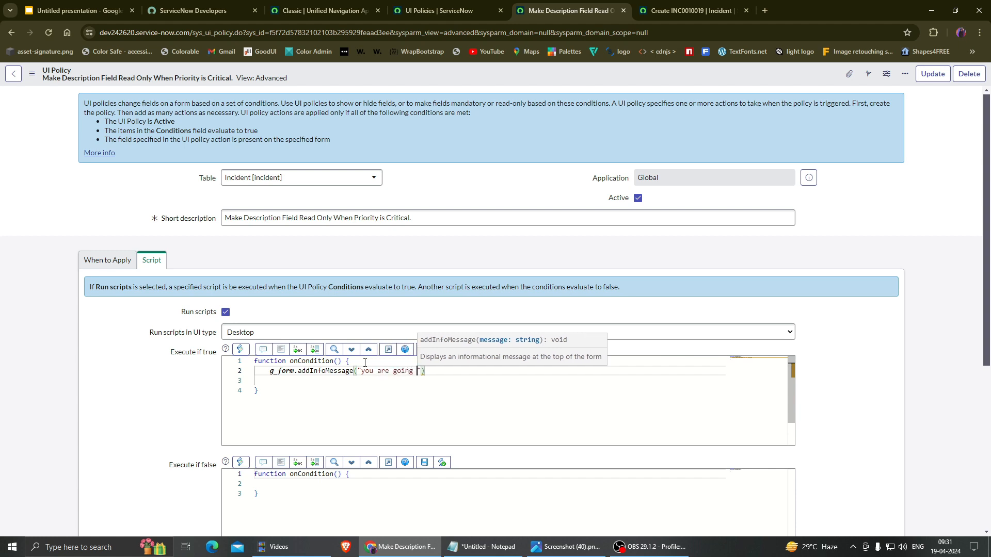
{"action": "type", "text": "to make "}
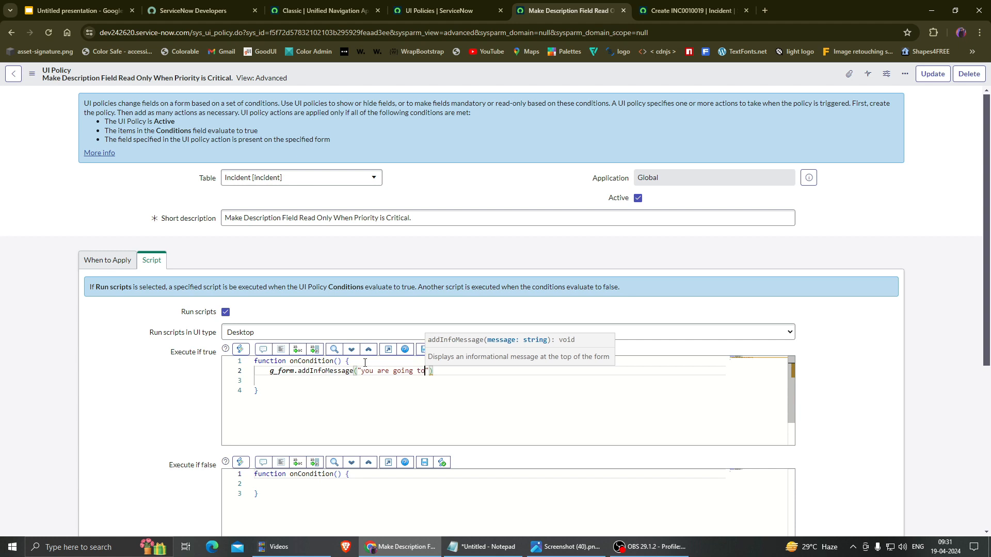
{"action": "type", "text": "a "}
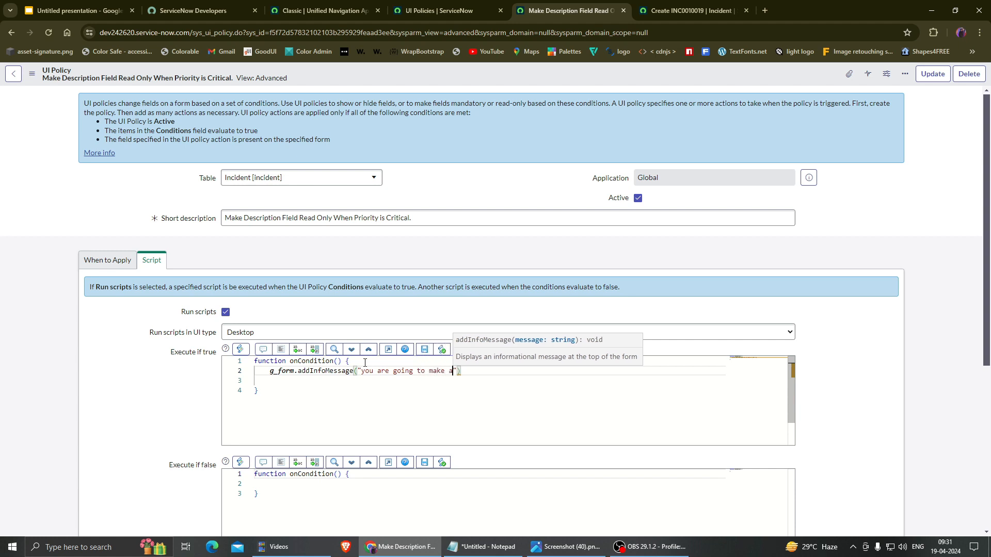
{"action": "type", "text": "p1 inci"}
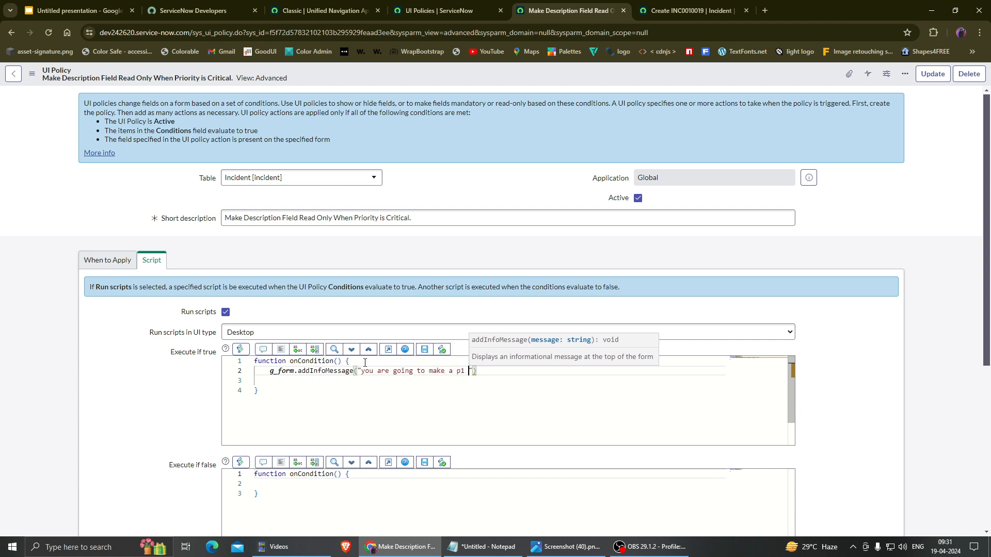
{"action": "type", "text": "dent"}
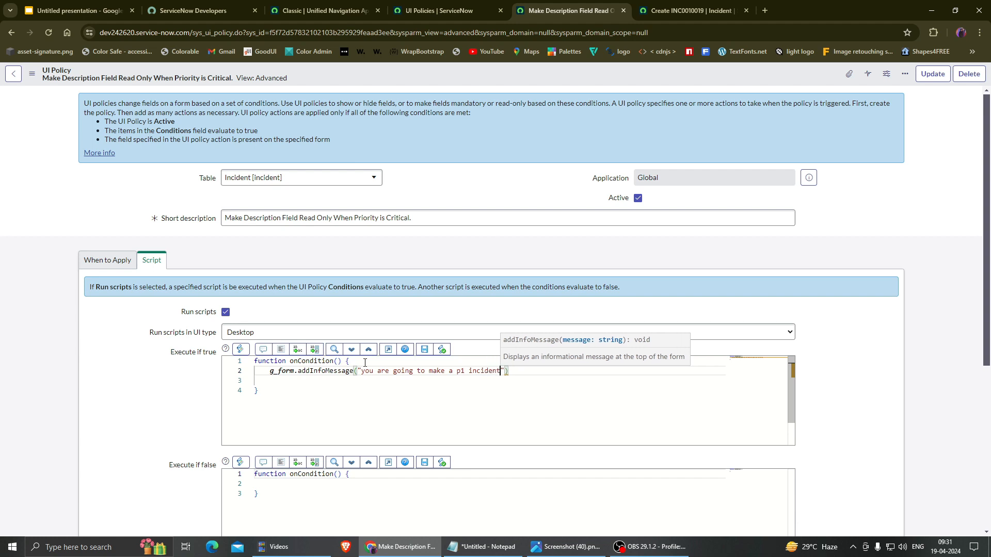
{"action": "type", "text": "\");"}
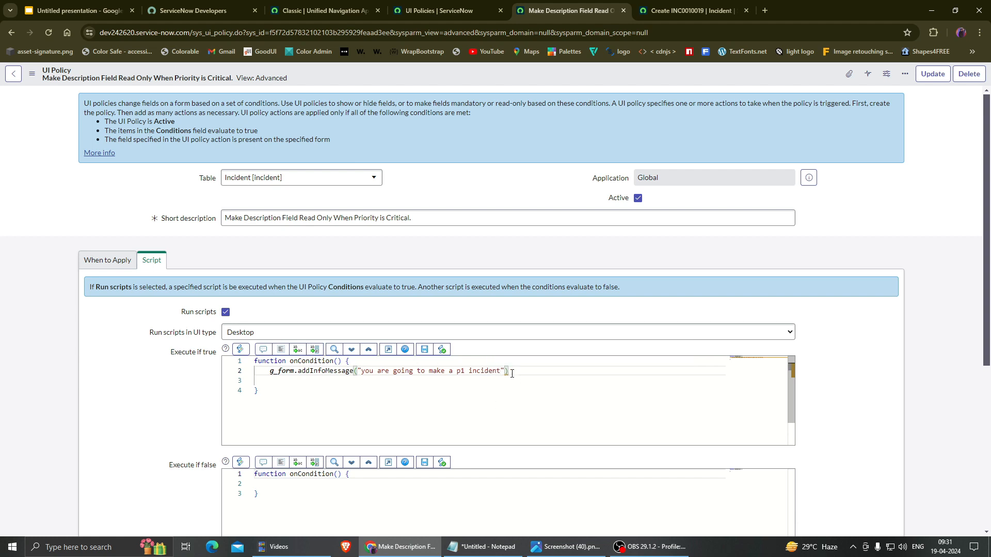
{"action": "right_click", "coordinate": [436, 77]}
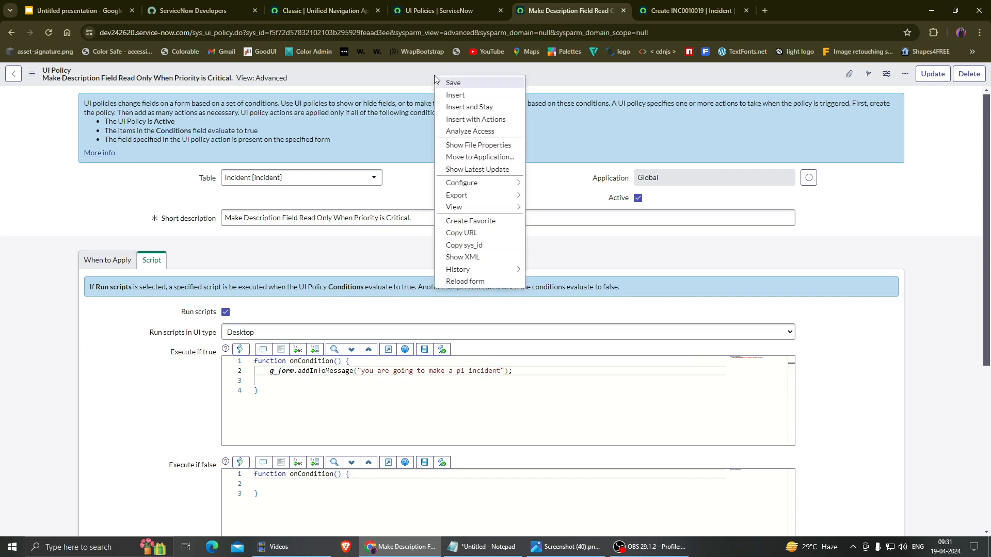
{"action": "left_click", "coordinate": [454, 83]}
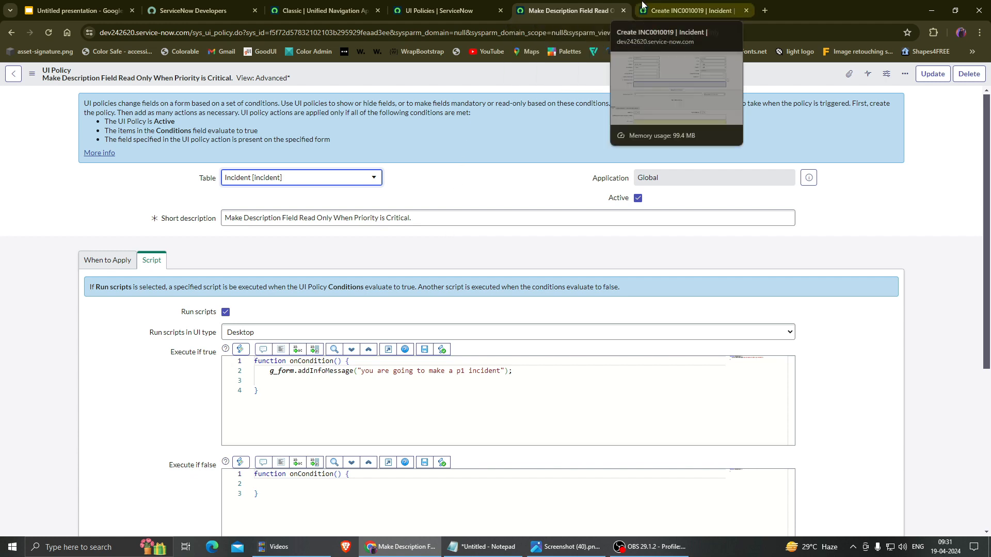
Step: Reload the new incident form, discarding its changes, and set both Impact and Urgency to 1 - High
{"action": "left_click", "coordinate": [682, 11]}
{"action": "left_click", "coordinate": [46, 32]}
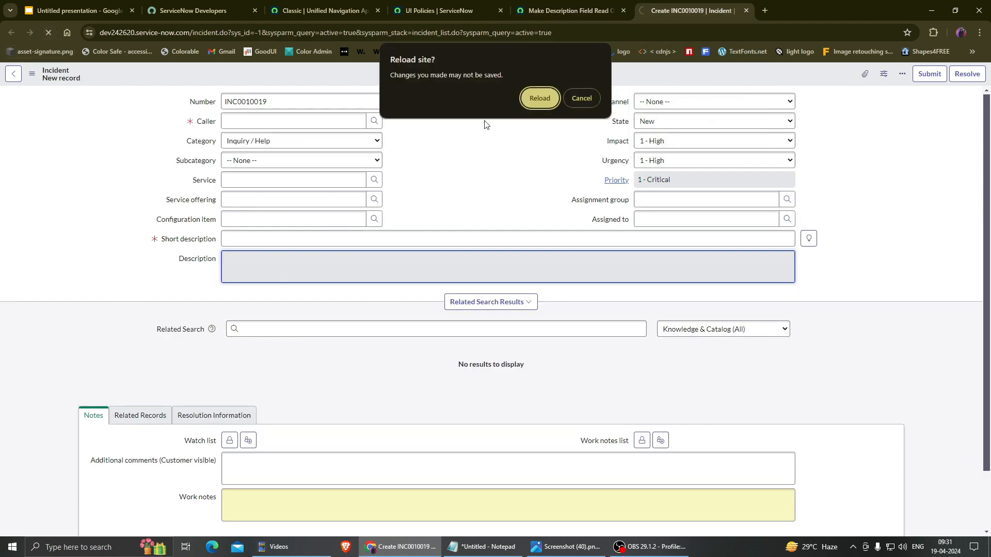
{"action": "left_click", "coordinate": [554, 101]}
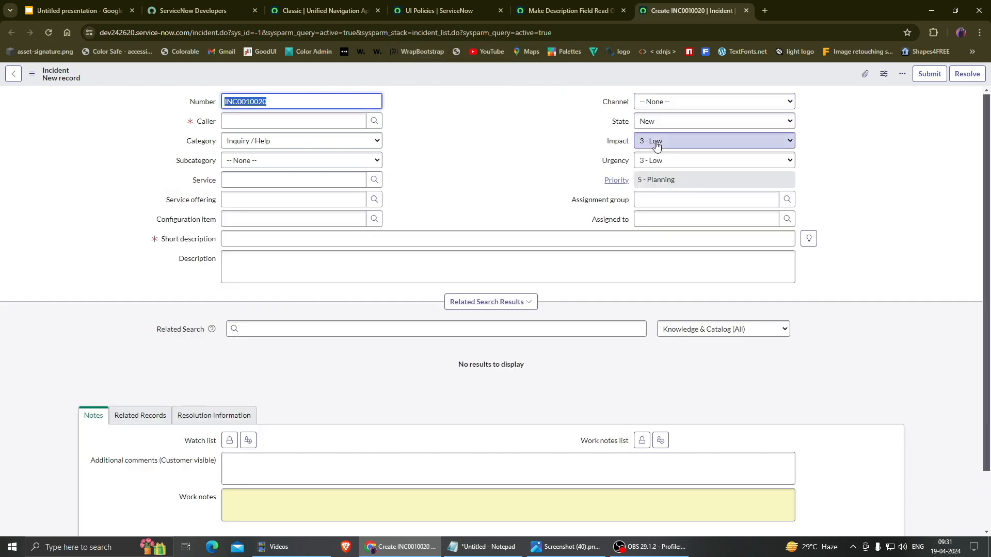
{"action": "left_click", "coordinate": [664, 141]}
{"action": "left_click", "coordinate": [661, 154]}
{"action": "left_click", "coordinate": [663, 161]}
{"action": "left_click", "coordinate": [659, 171]}
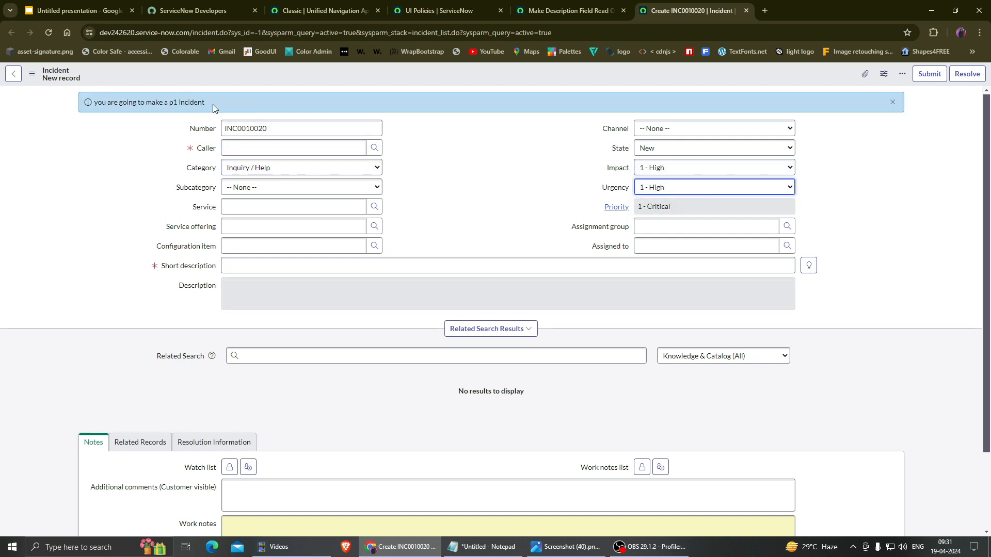
Step: Check the info message above the incident form and test whether the Description field can be edited
{"action": "left_click_drag", "start_coordinate": [213, 104], "coordinate": [92, 104]}
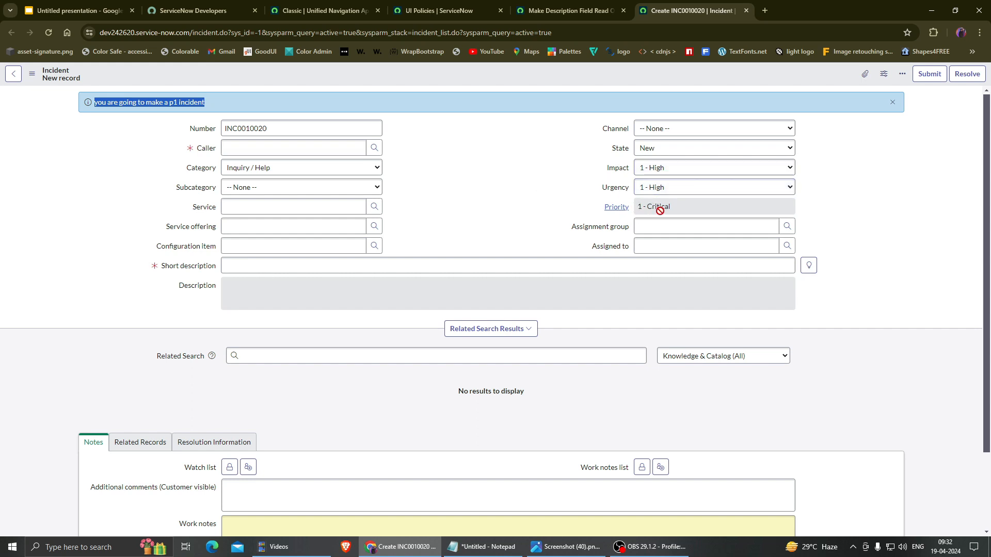
{"action": "left_click_drag", "start_coordinate": [168, 286], "coordinate": [219, 290]}
{"action": "left_click", "coordinate": [262, 294]}
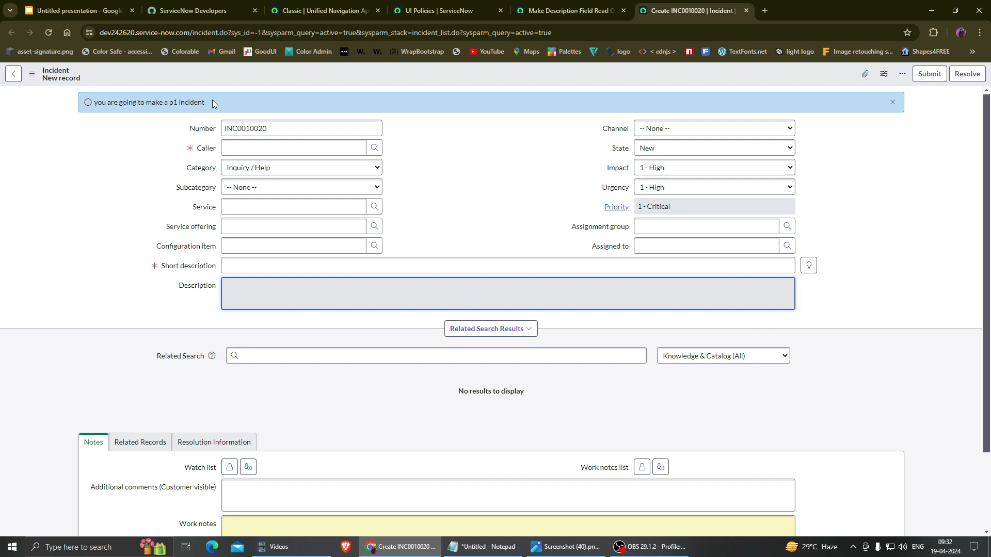
{"action": "left_click_drag", "start_coordinate": [213, 100], "coordinate": [149, 97]}
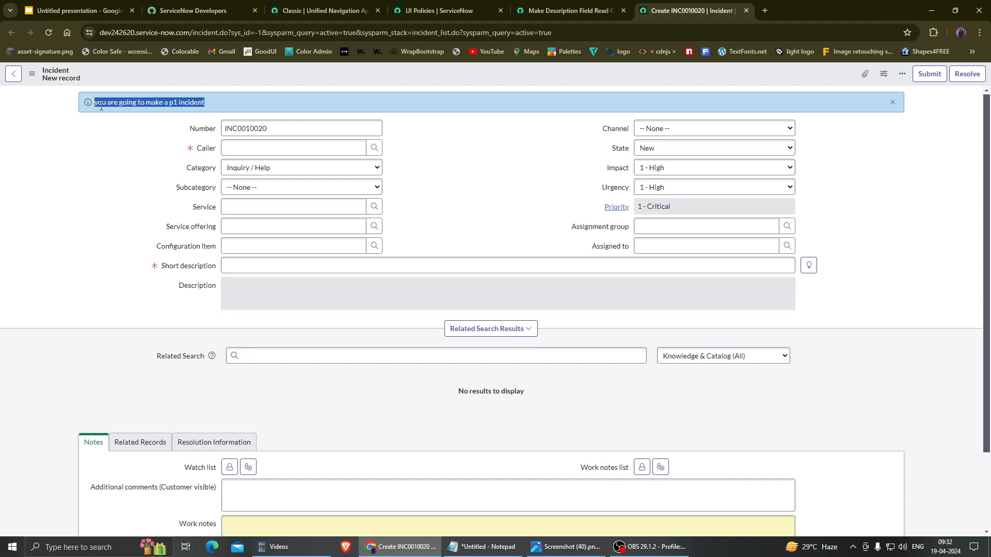